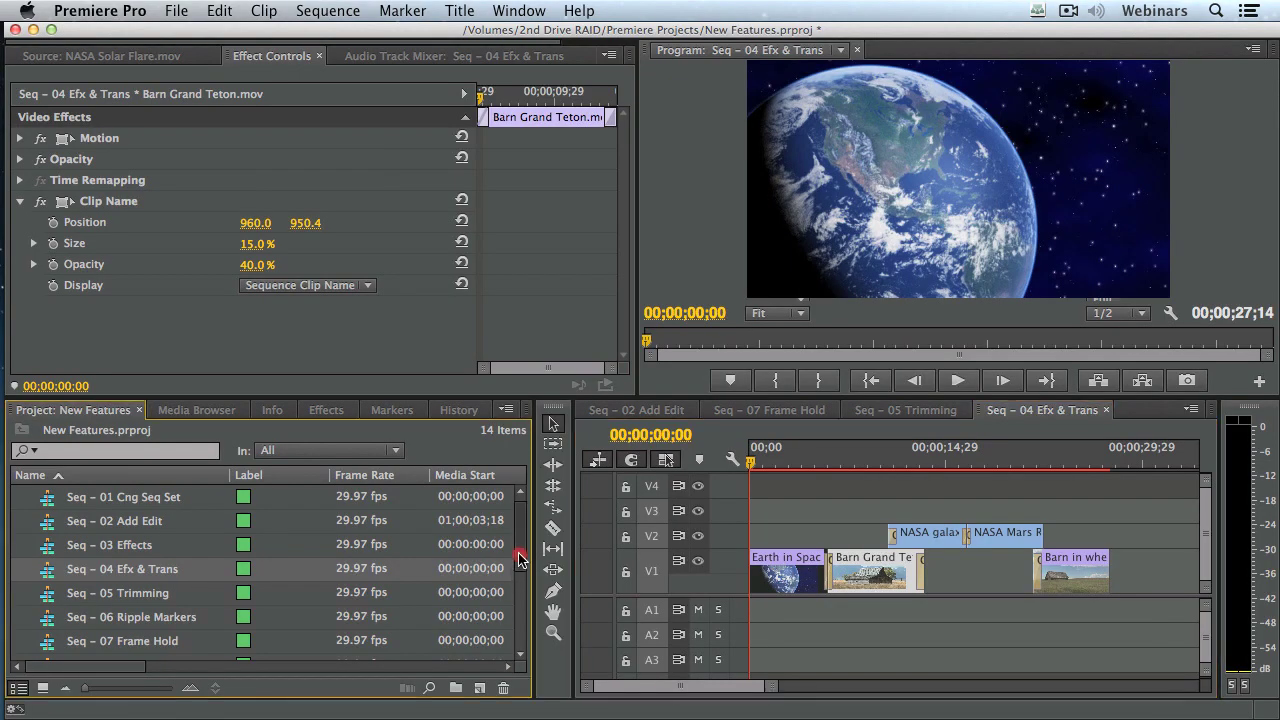
Open the Seq – 08 Multicam sequence from the project.
scroll(519, 581, down, 2)
drag(519, 581, 520, 590)
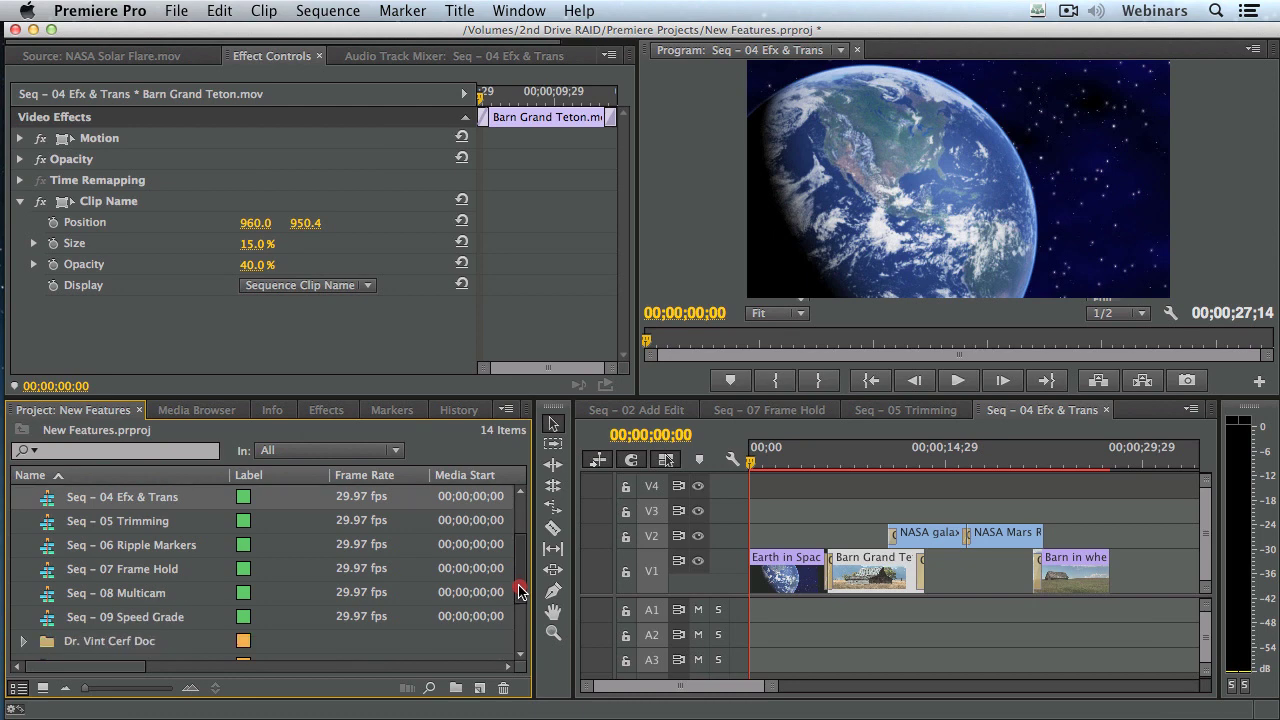
double_click(40, 593)
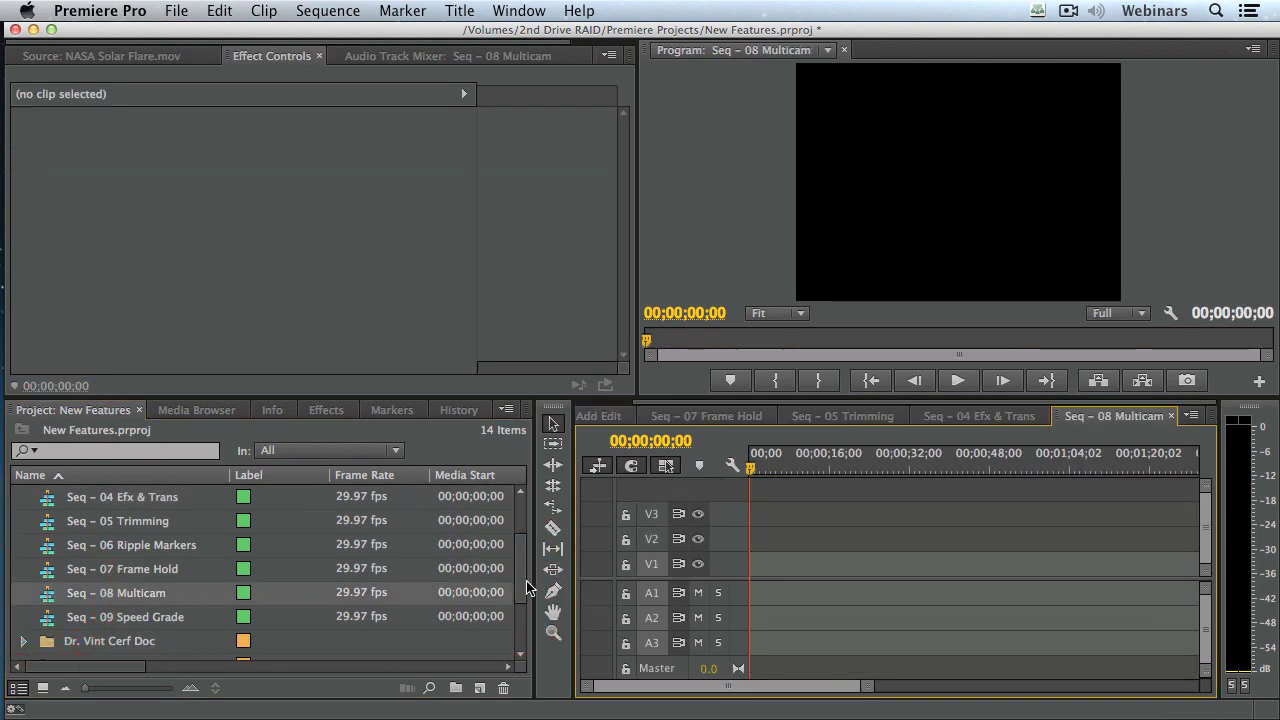
Expand the Multicam – Moscow on Ice bin and preview the footage of the RW – cam 1 to RW – cam 4 clips.
drag(521, 587, 518, 625)
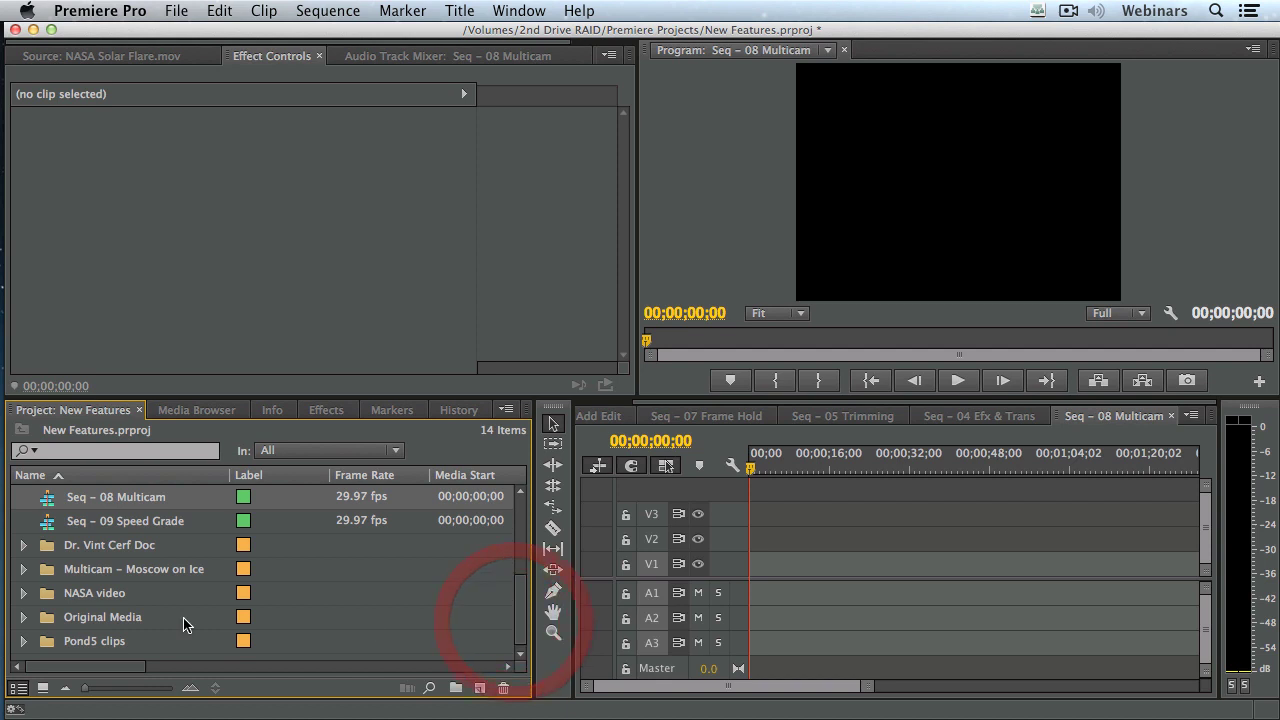
click(24, 570)
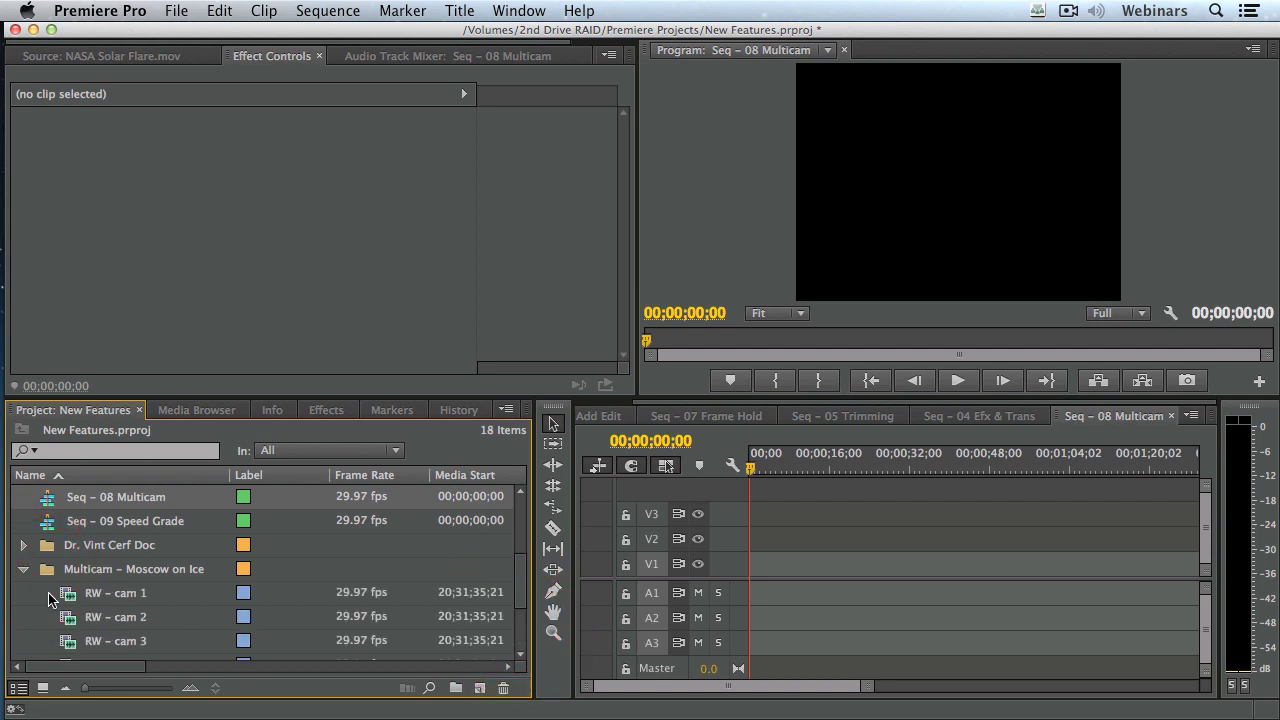
double_click(66, 596)
drag(103, 344, 334, 350)
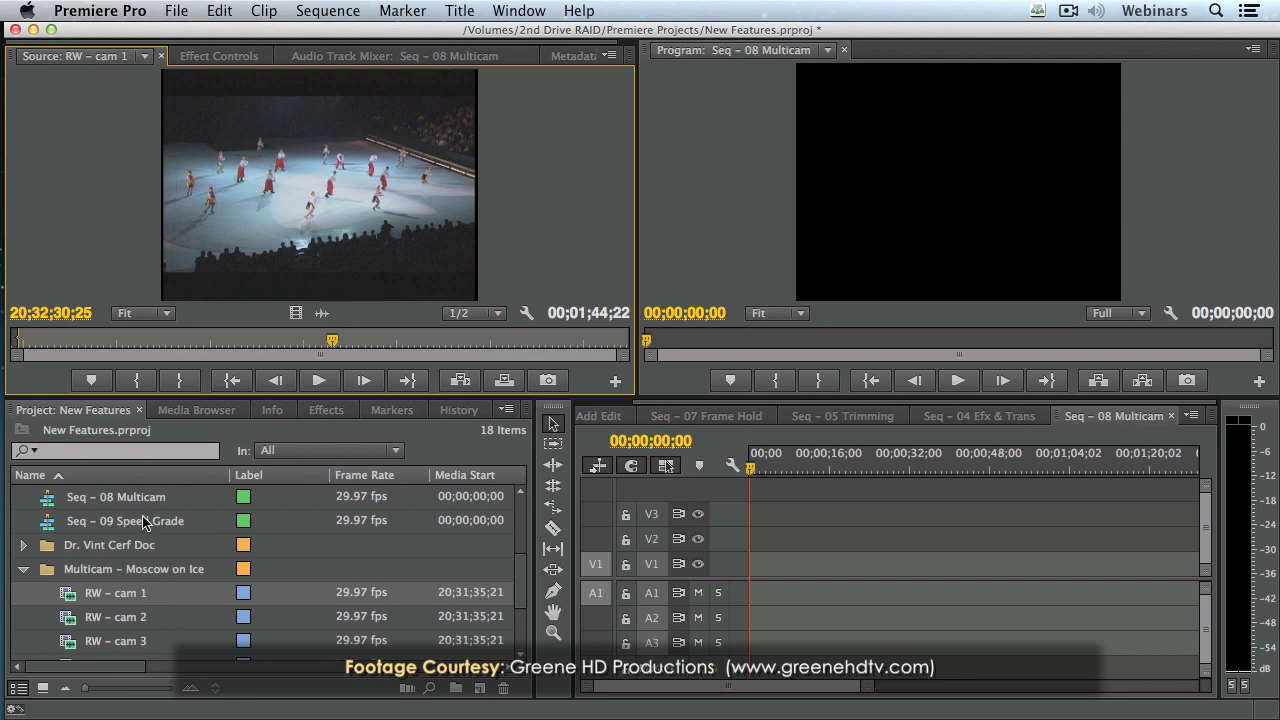
double_click(71, 622)
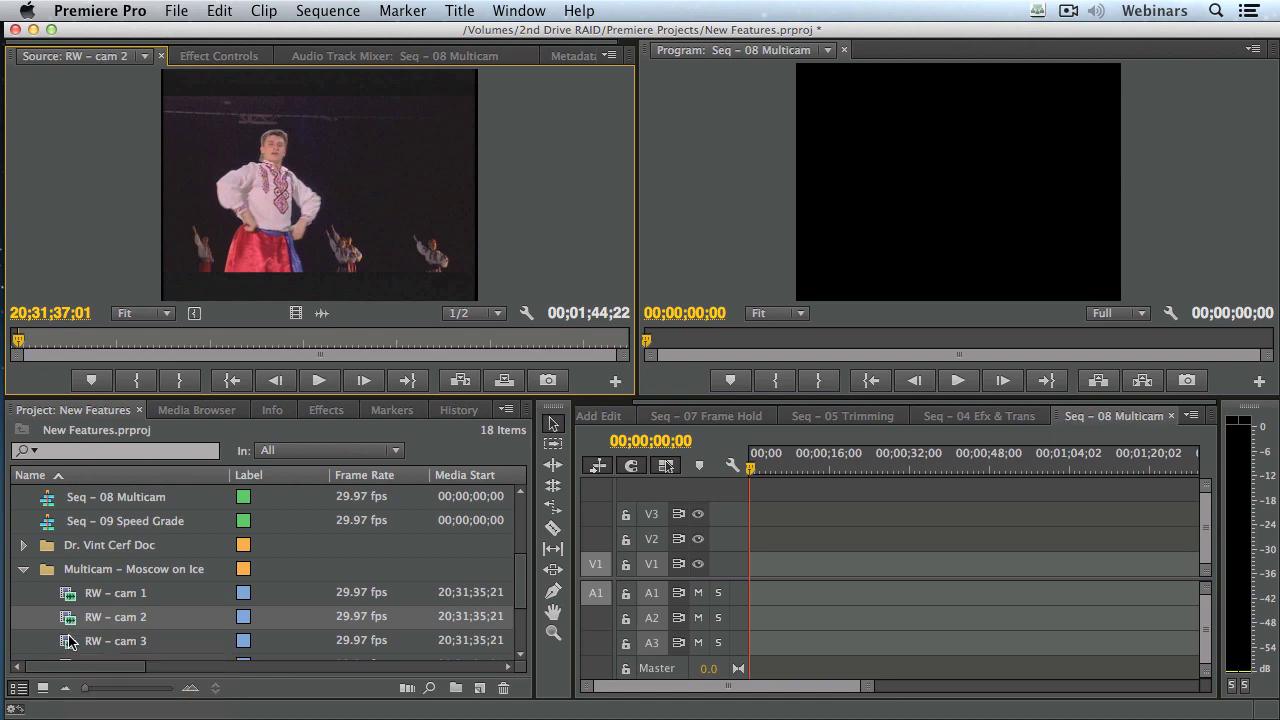
double_click(70, 643)
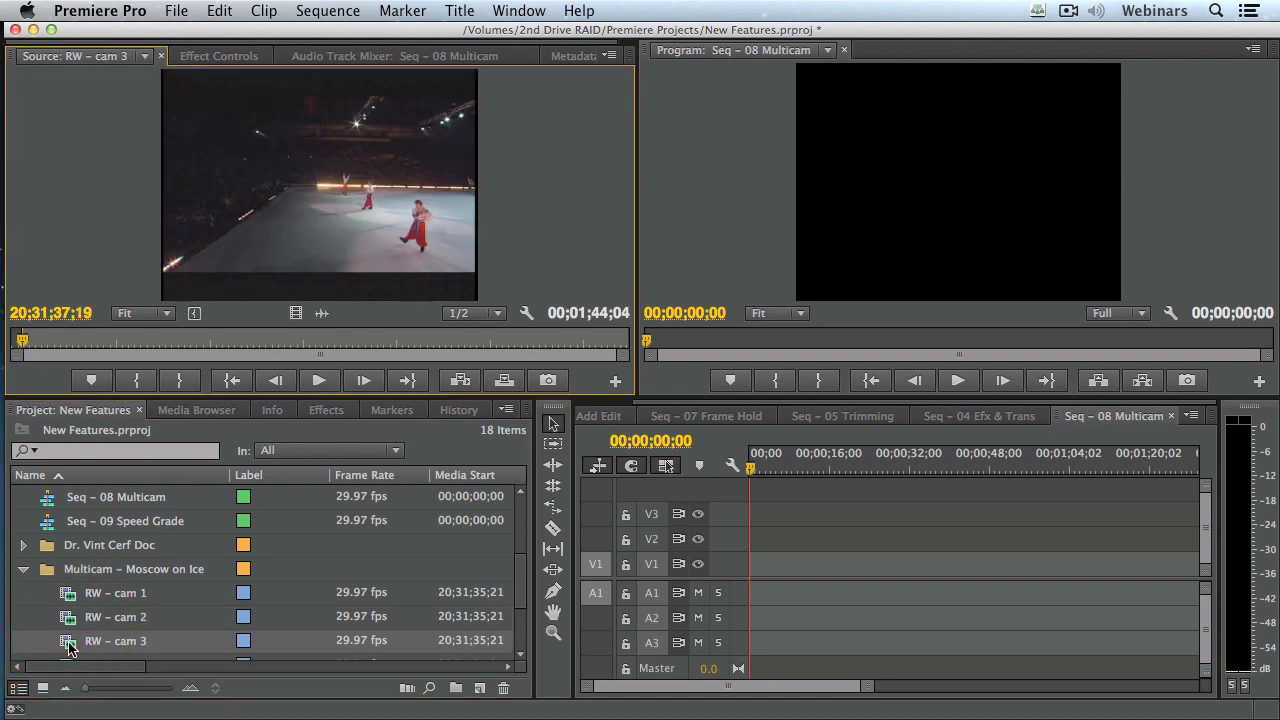
mouse_move(94, 342)
mouse_down()
mouse_move(277, 344)
mouse_move(116, 346)
mouse_up()
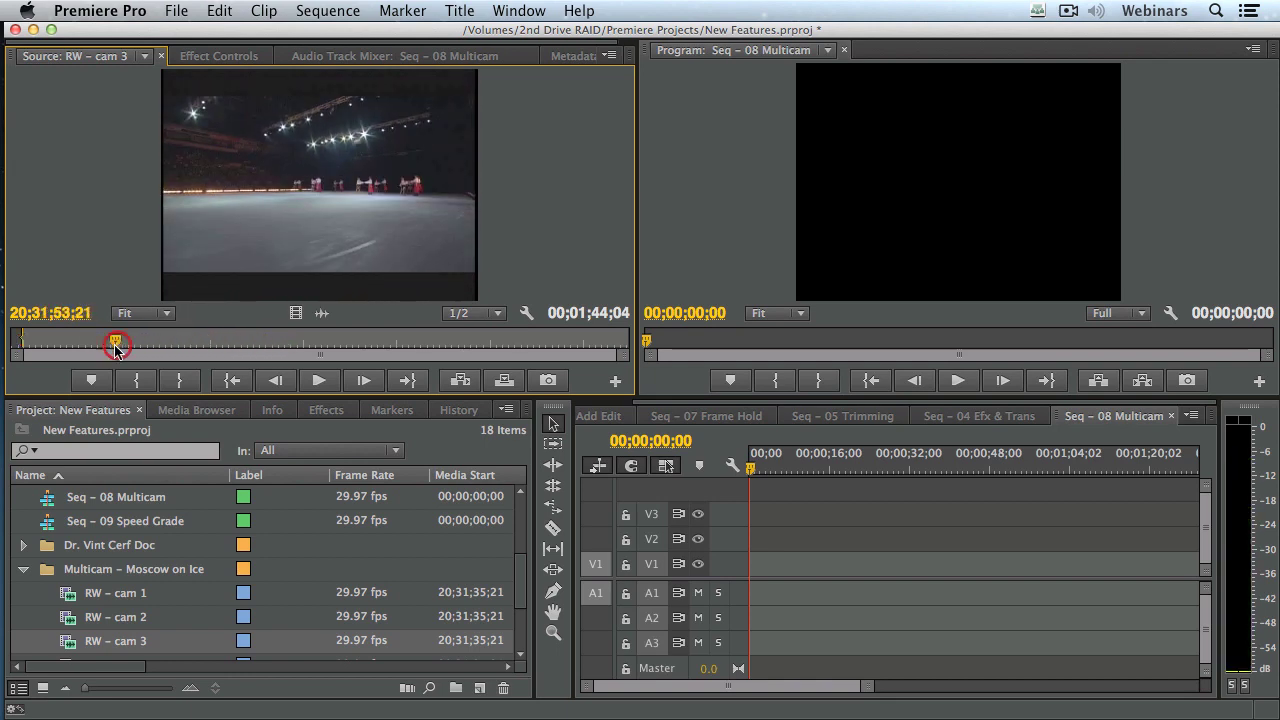
scroll(480, 595, down, 2)
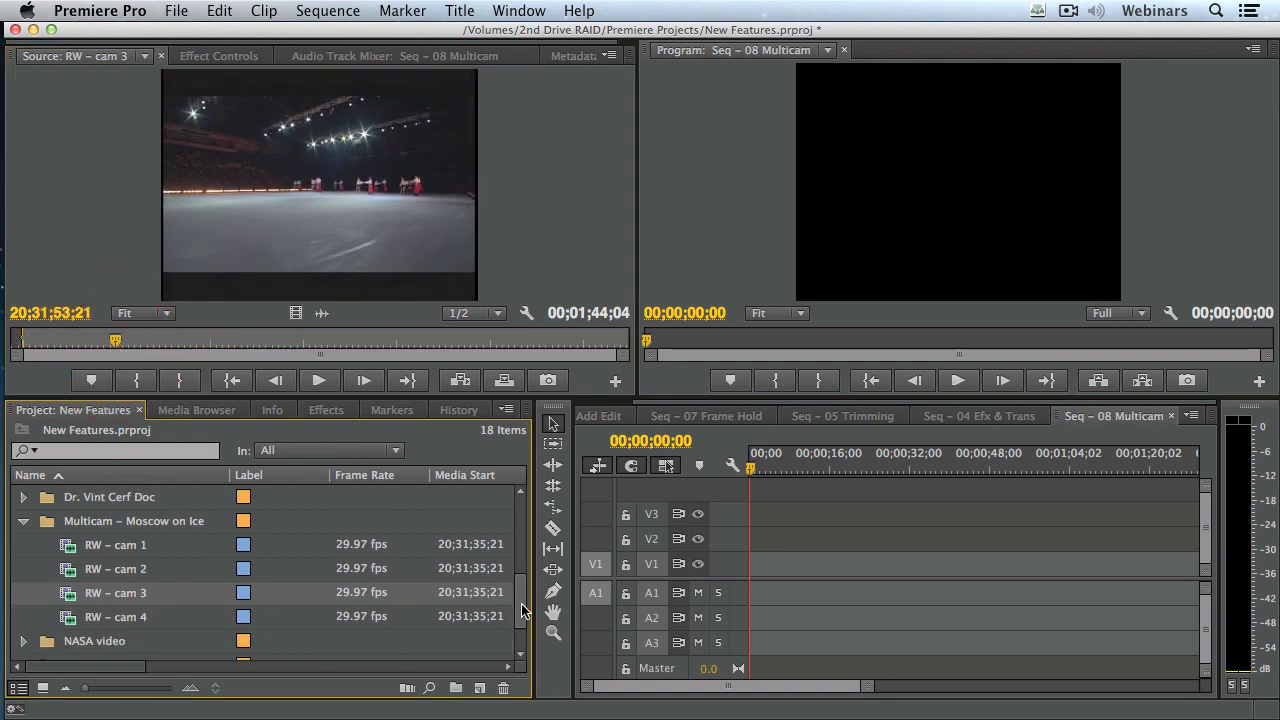
double_click(85, 614)
drag(80, 342, 194, 342)
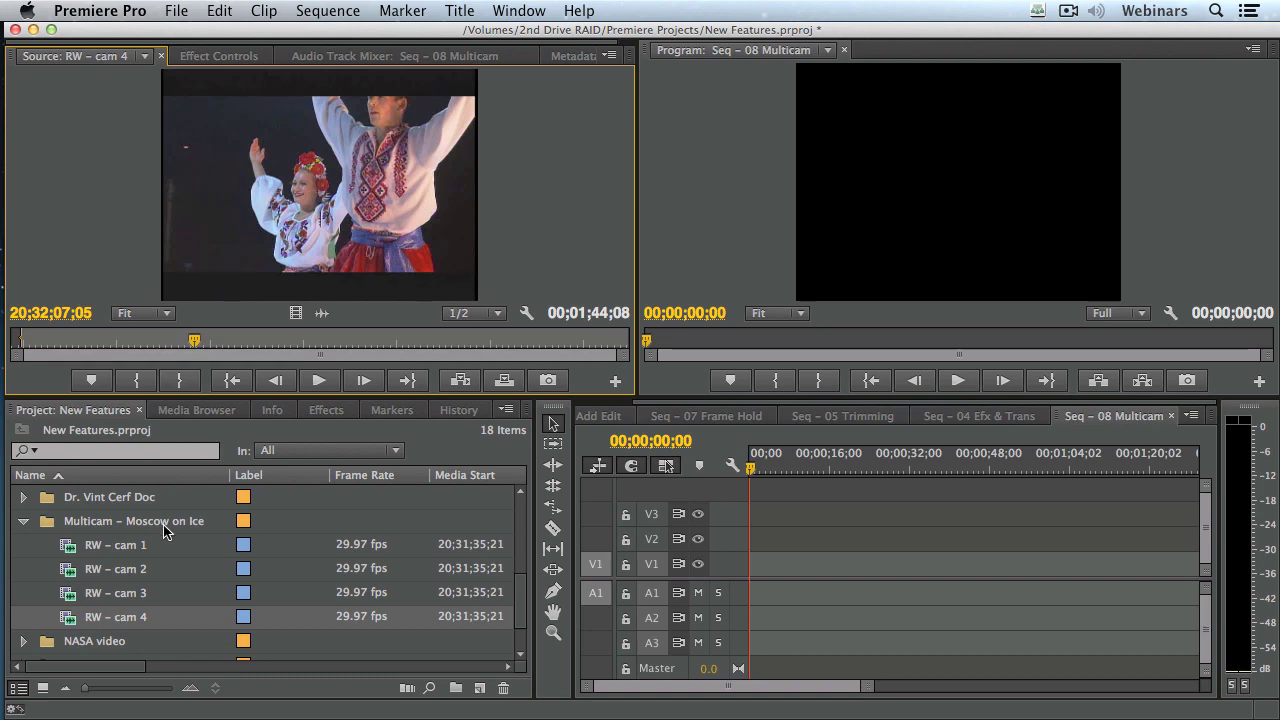
Create a multi-camera source sequence from the four RW – cam clips, synchronized by In Points with cameras named by clip names.
drag(36, 550, 158, 625)
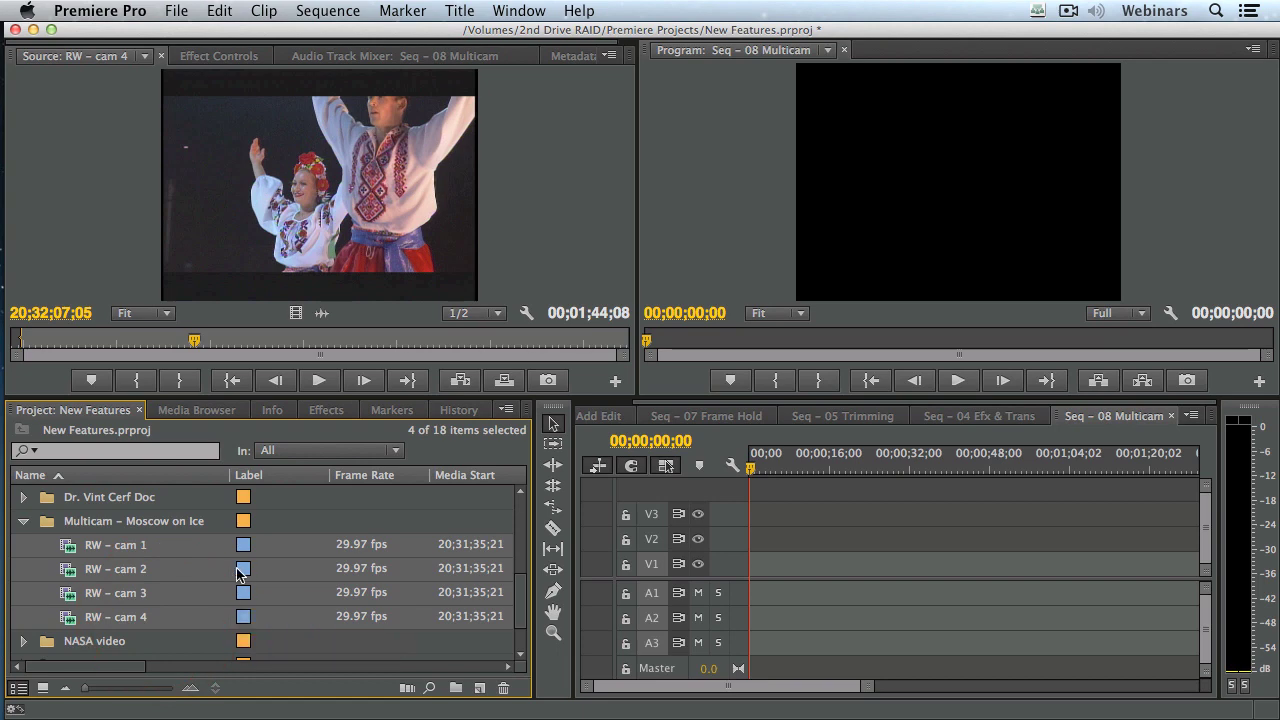
mouse_move(172, 612)
click(264, 11)
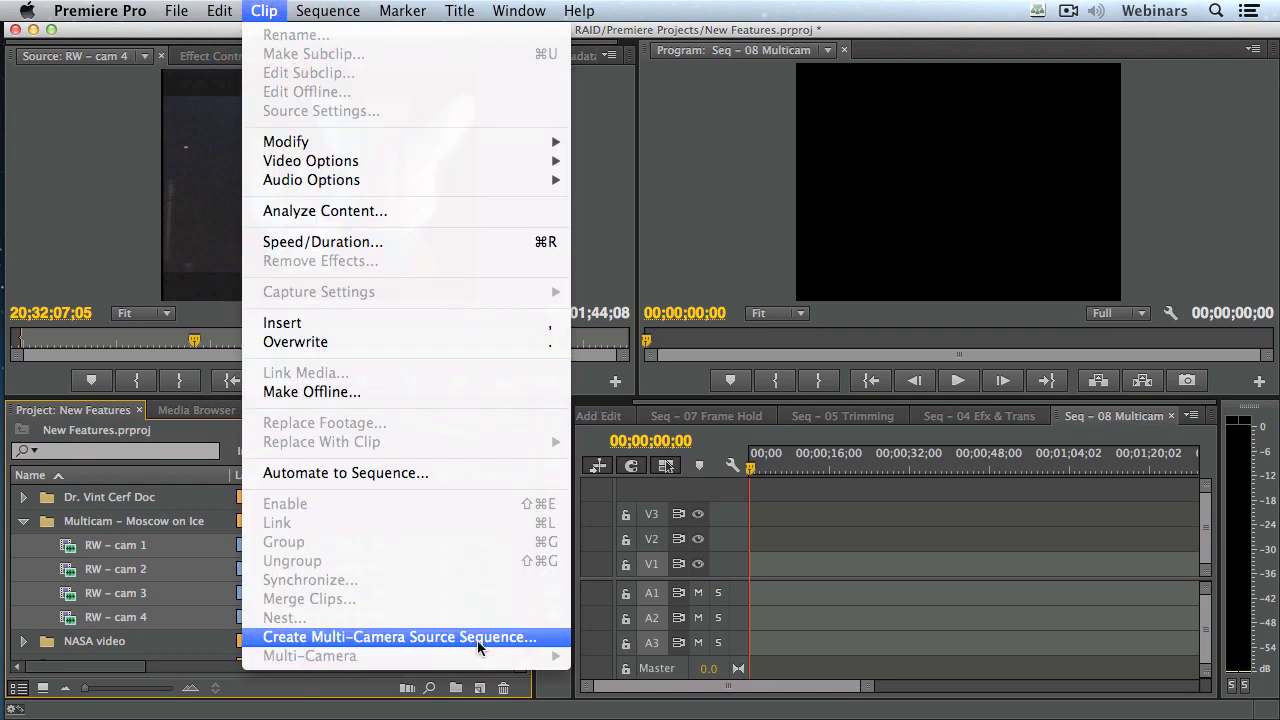
click(478, 641)
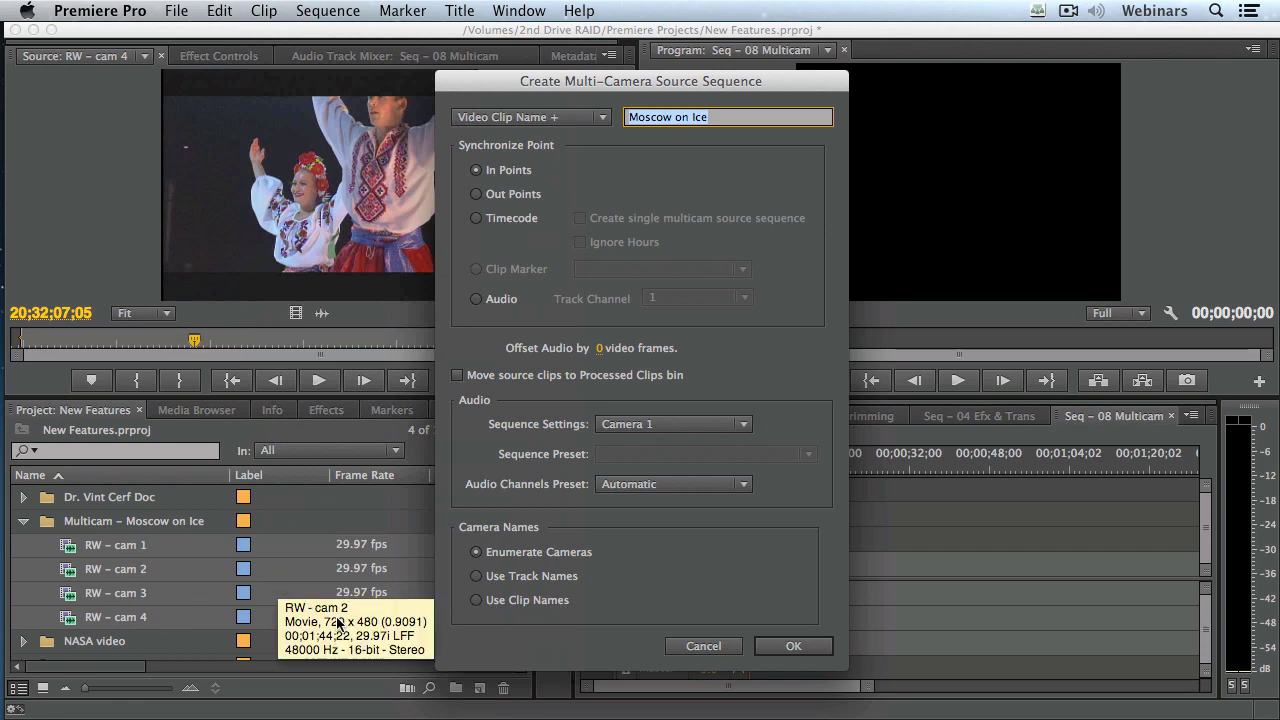
click(476, 600)
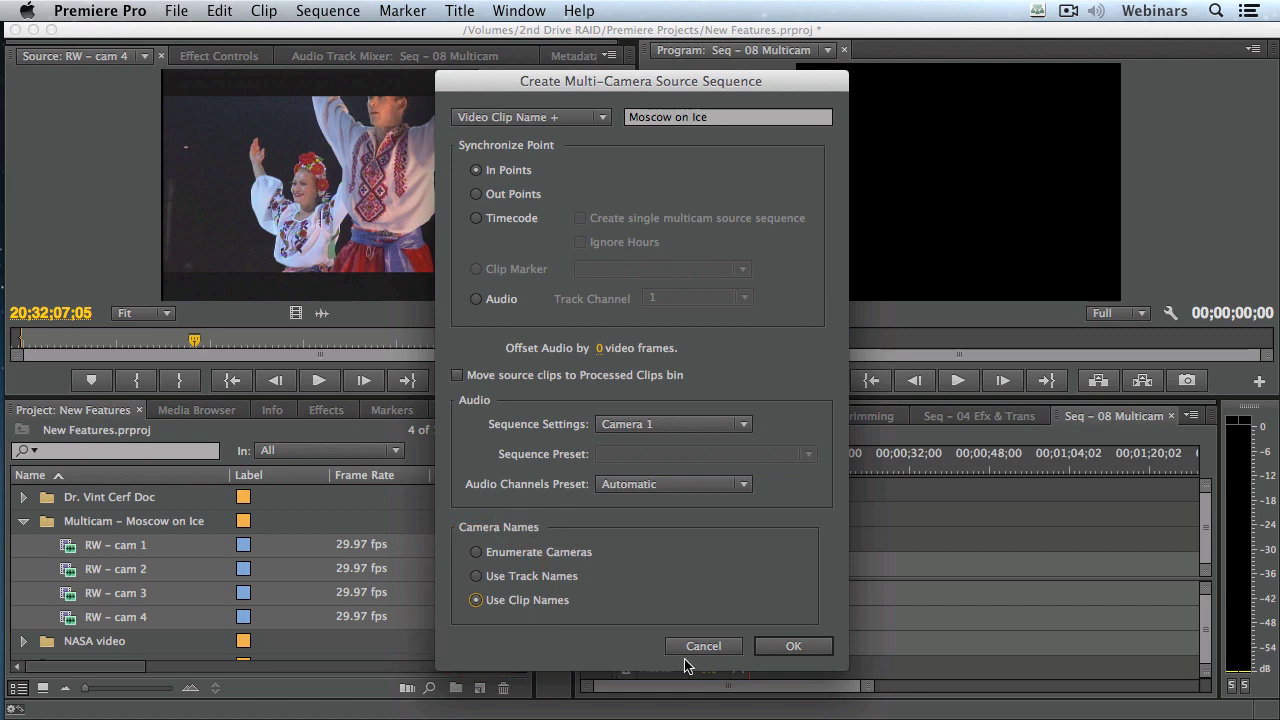
click(794, 648)
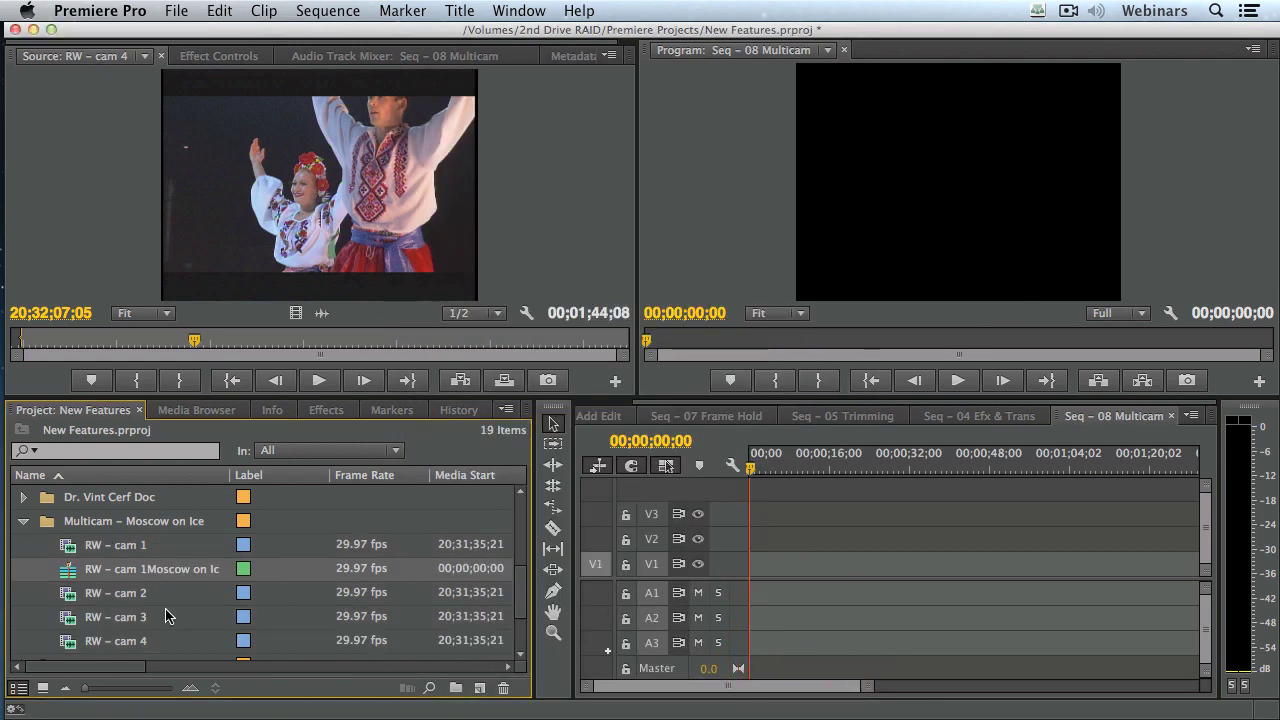
Open the multi-camera source sequence in the timeline, mute audio track A1 and unmute A2.
right_click(67, 577)
scroll(183, 690, down, 5)
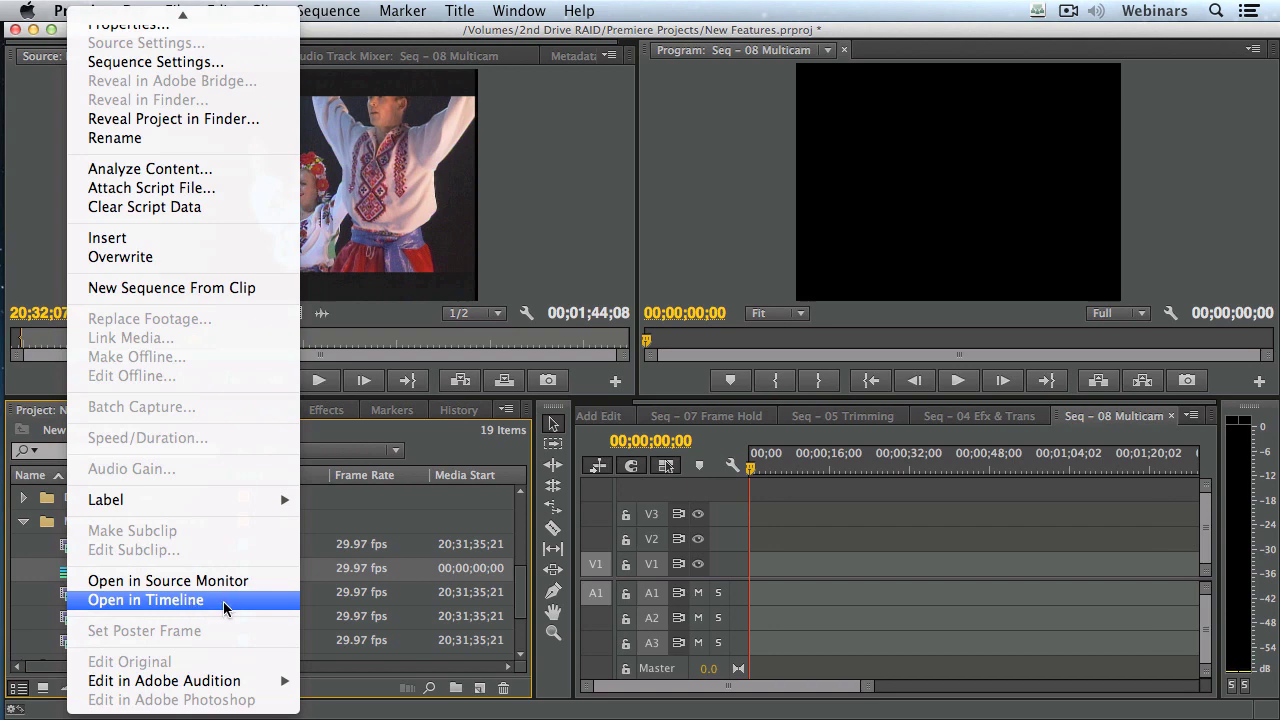
click(226, 604)
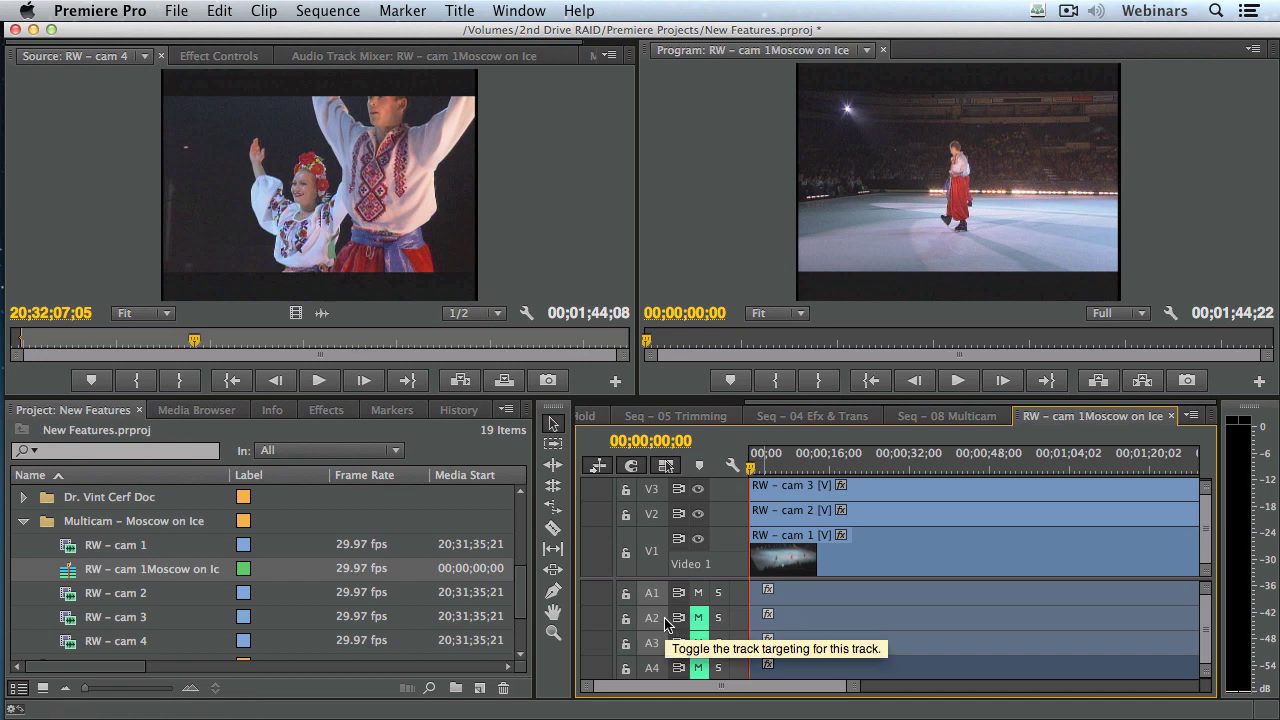
click(699, 593)
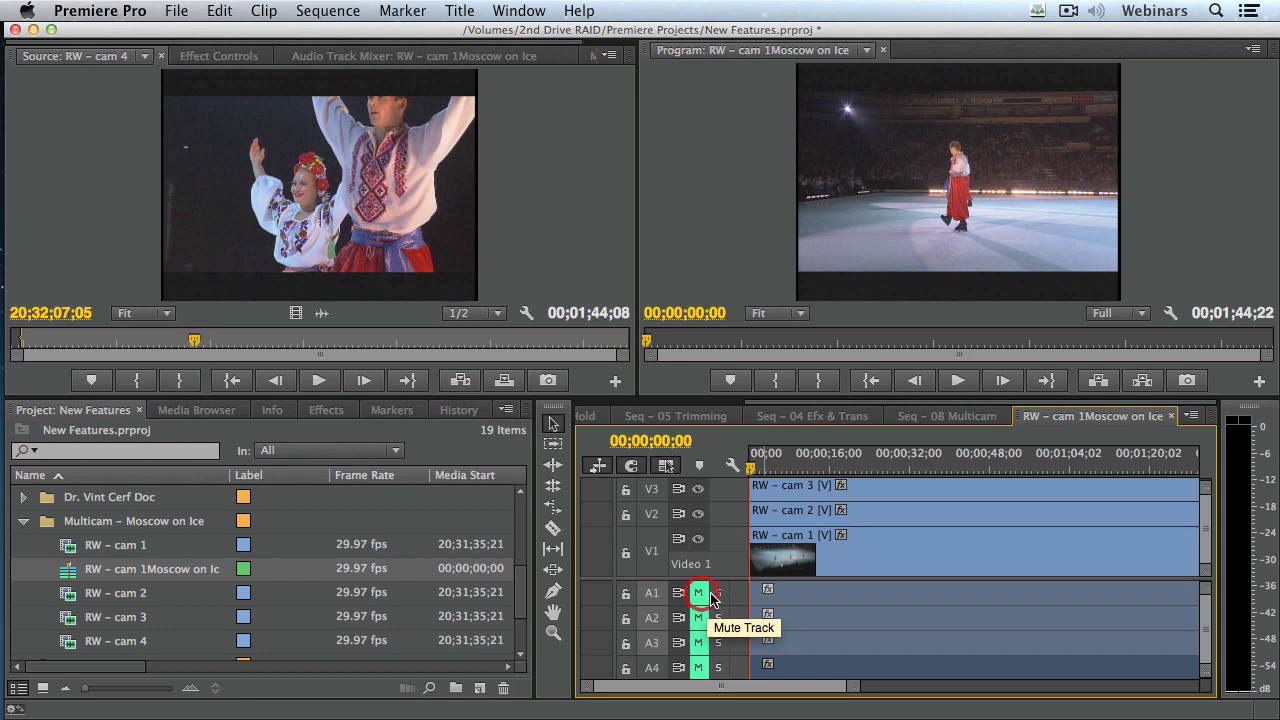
click(699, 618)
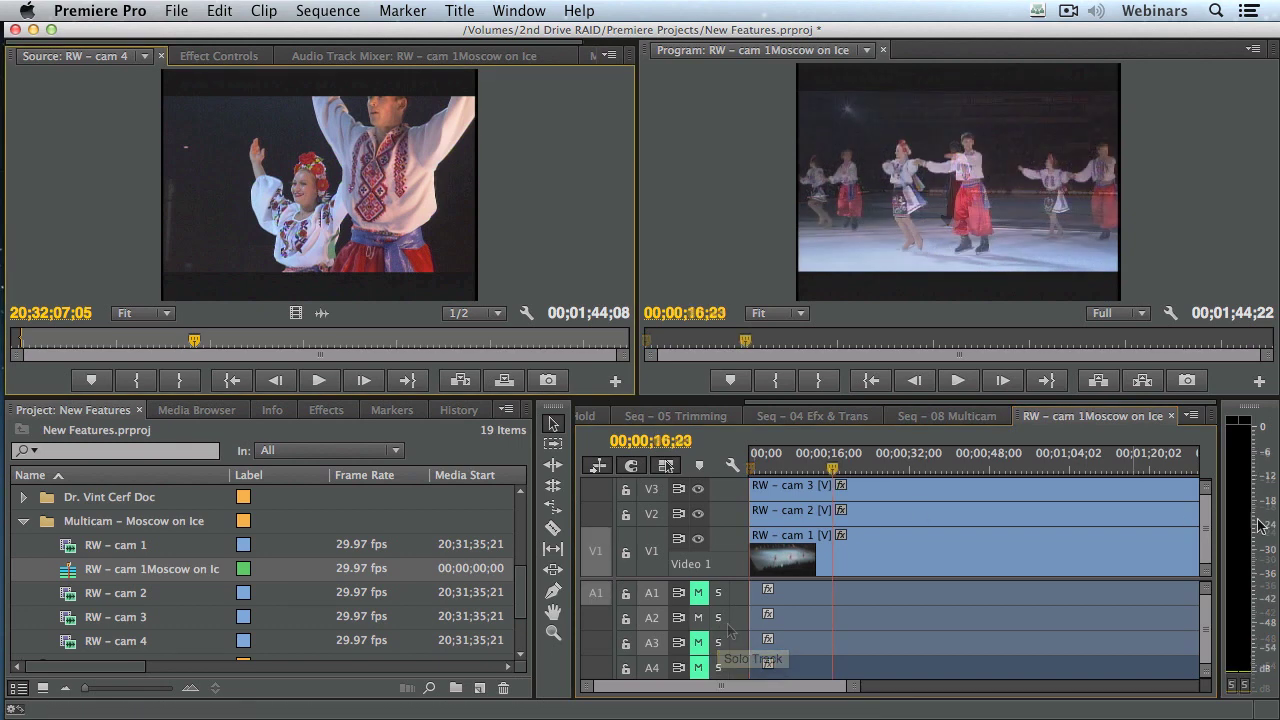
Find the desaturation looks and apply Maximum Desaturation to the RW – cam 3 clip on V3.
drag(1204, 537, 1196, 514)
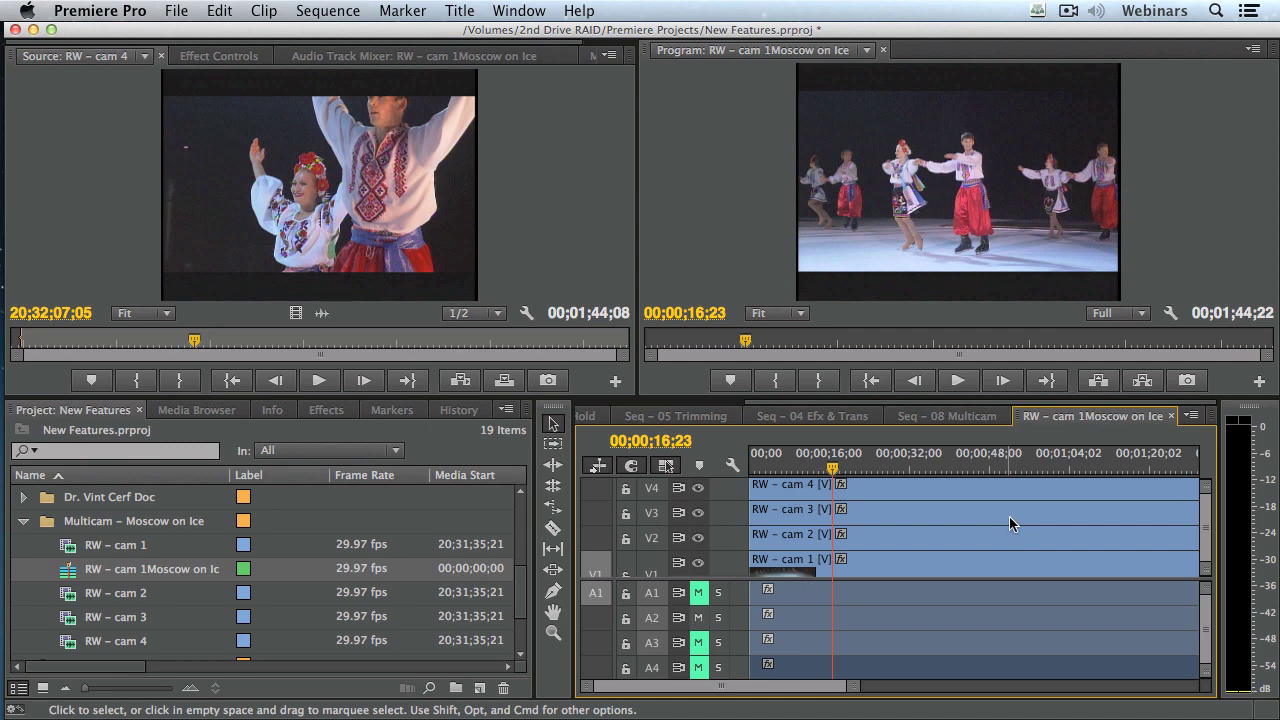
click(938, 512)
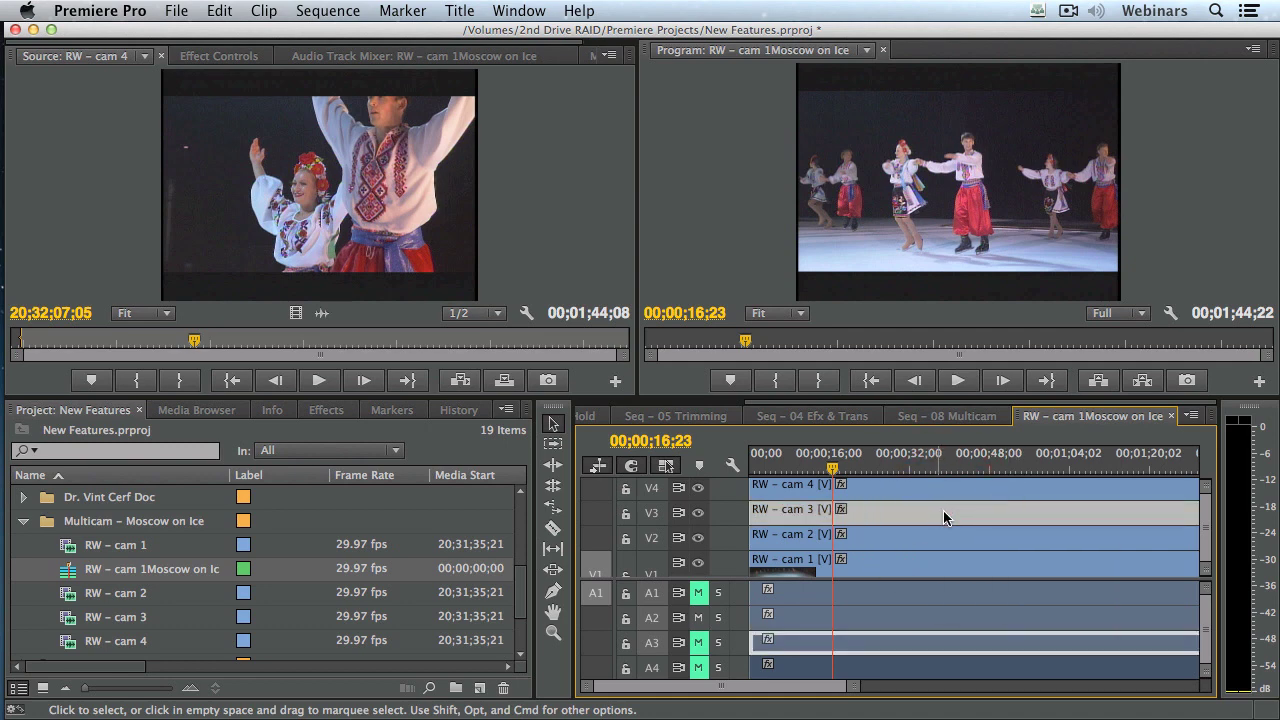
click(329, 414)
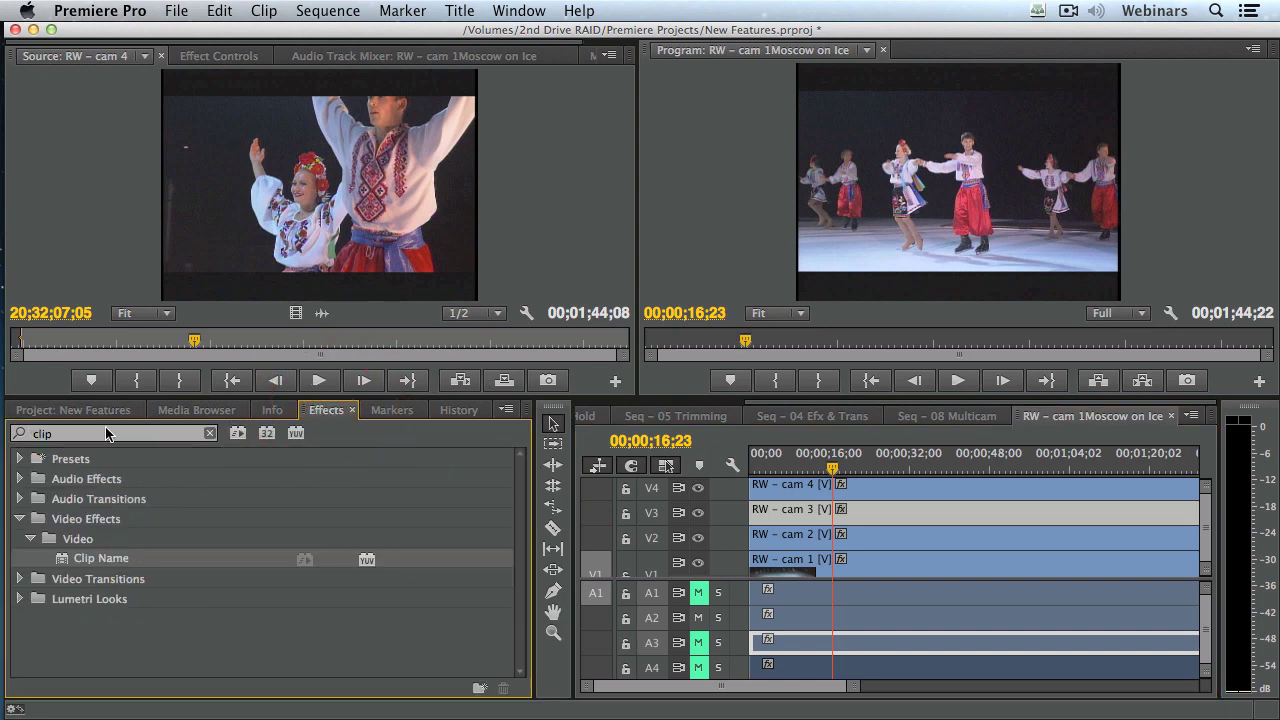
click(22, 433)
text(cesat)
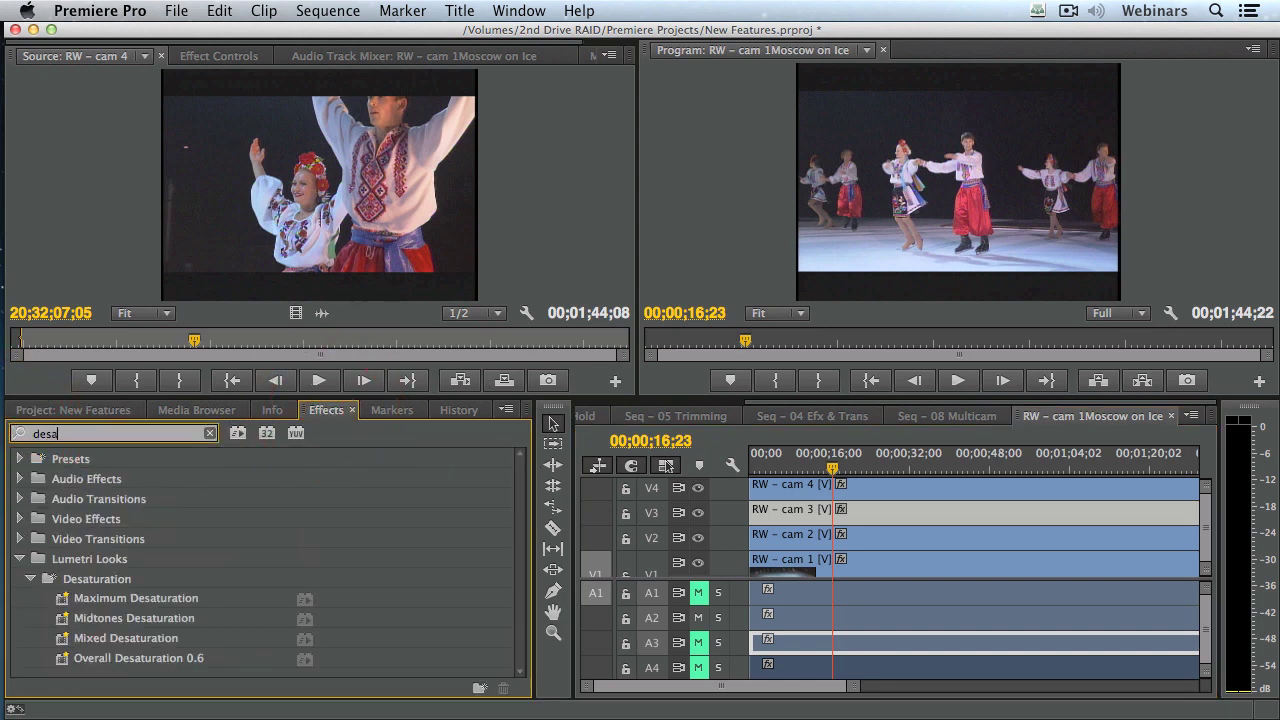
drag(68, 605, 789, 514)
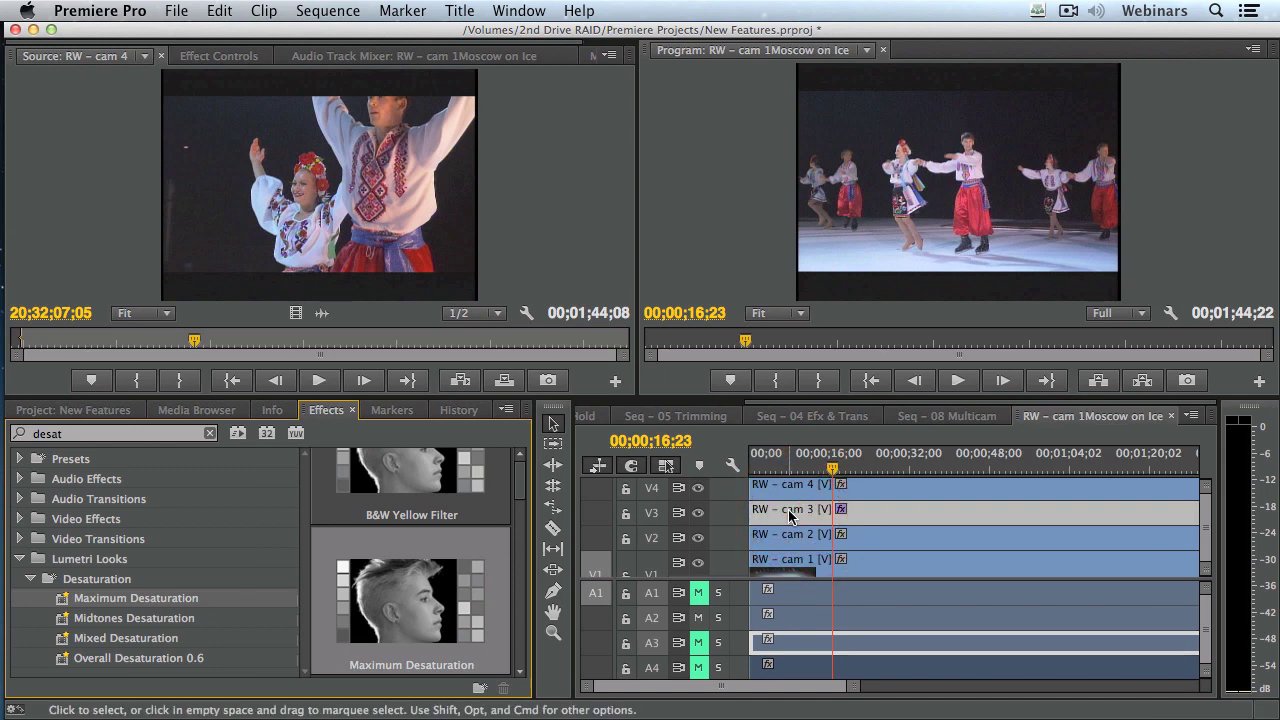
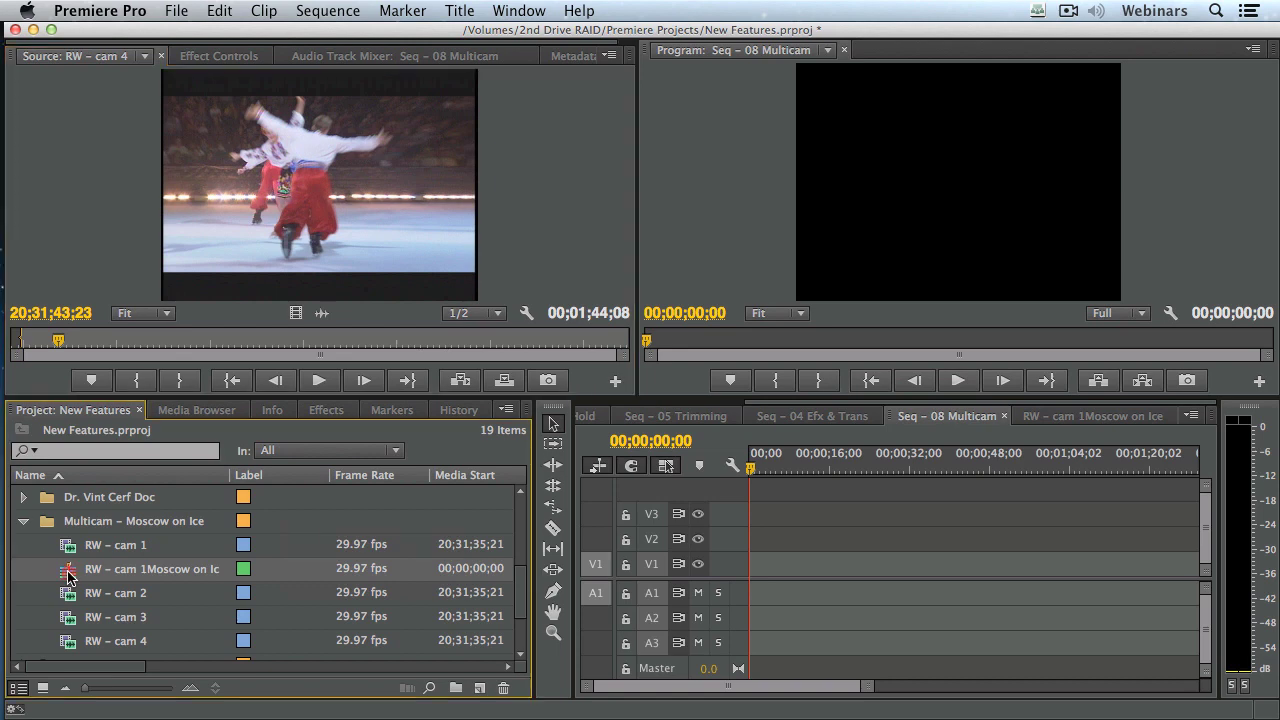
Overwrite the multi-camera source clip into Seq – 08 Multicam, fit it in the timeline and return the playhead to the start.
click(504, 380)
drag(830, 463, 652, 456)
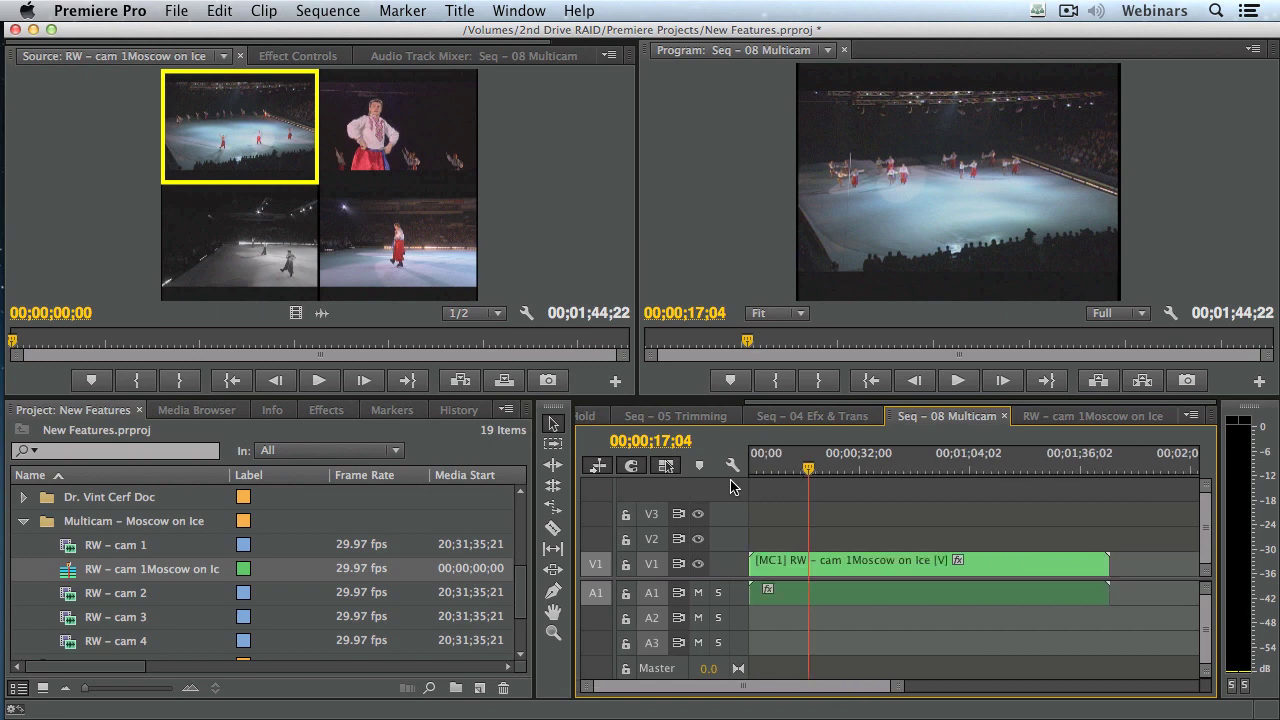
key(minus)
drag(814, 470, 713, 472)
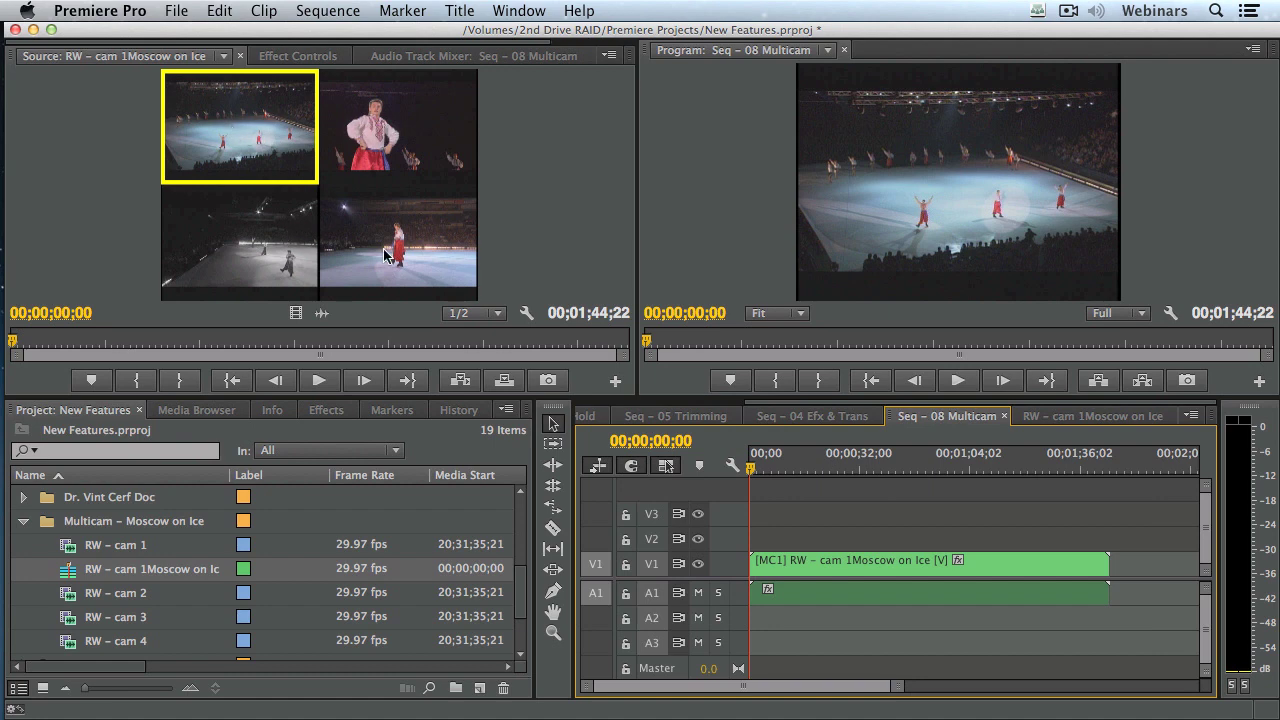
Edit the multicam cameras so RW – cam 3 comes before RW – cam 2, and turn RW – cam 4 off.
click(527, 314)
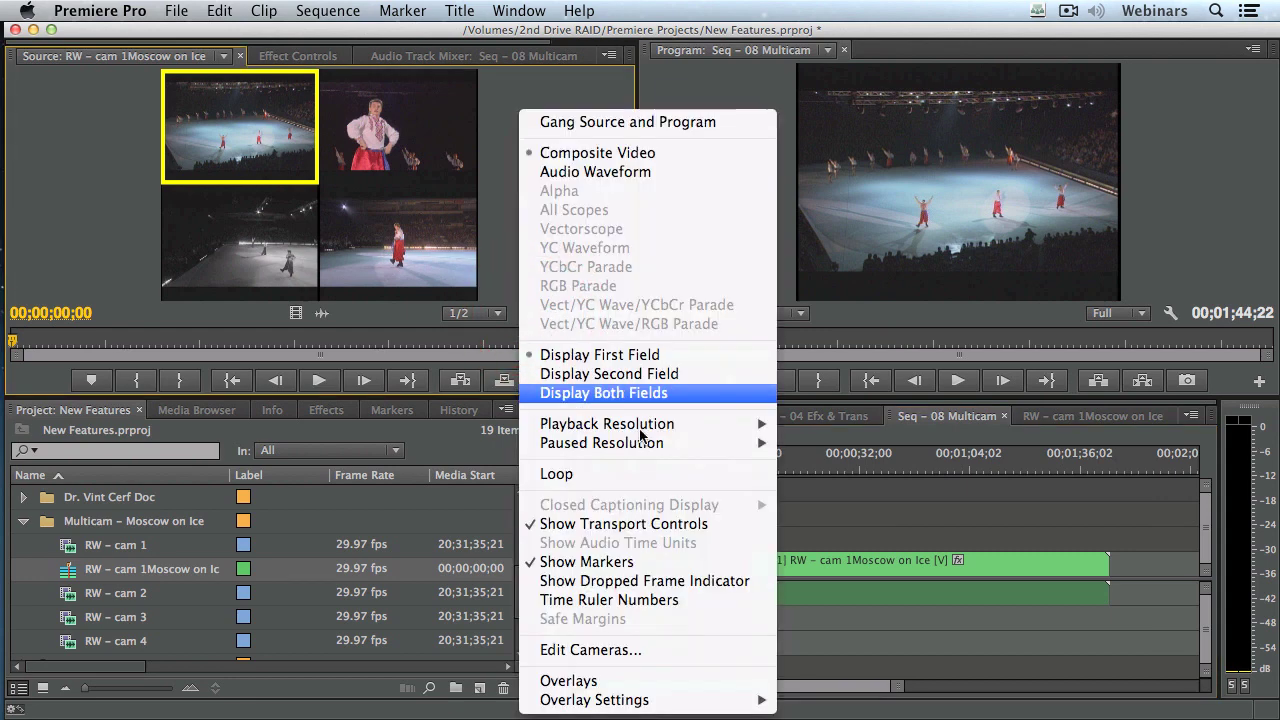
click(676, 649)
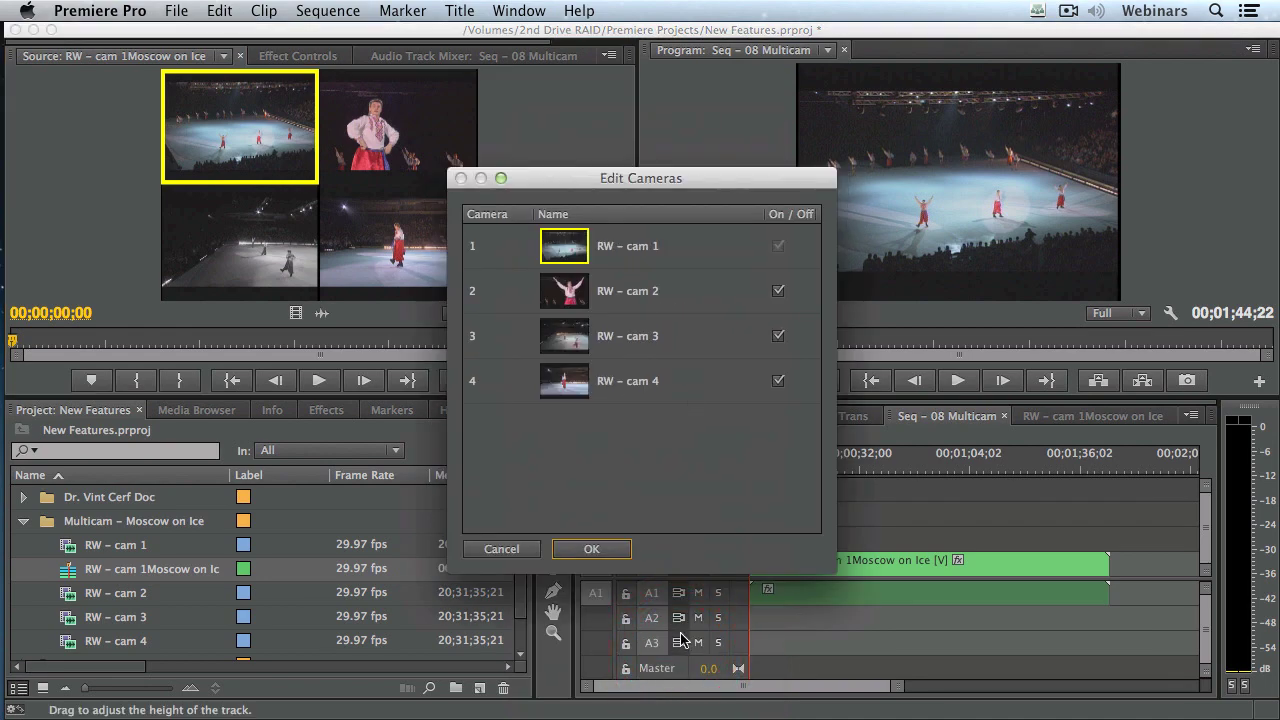
drag(568, 178, 636, 95)
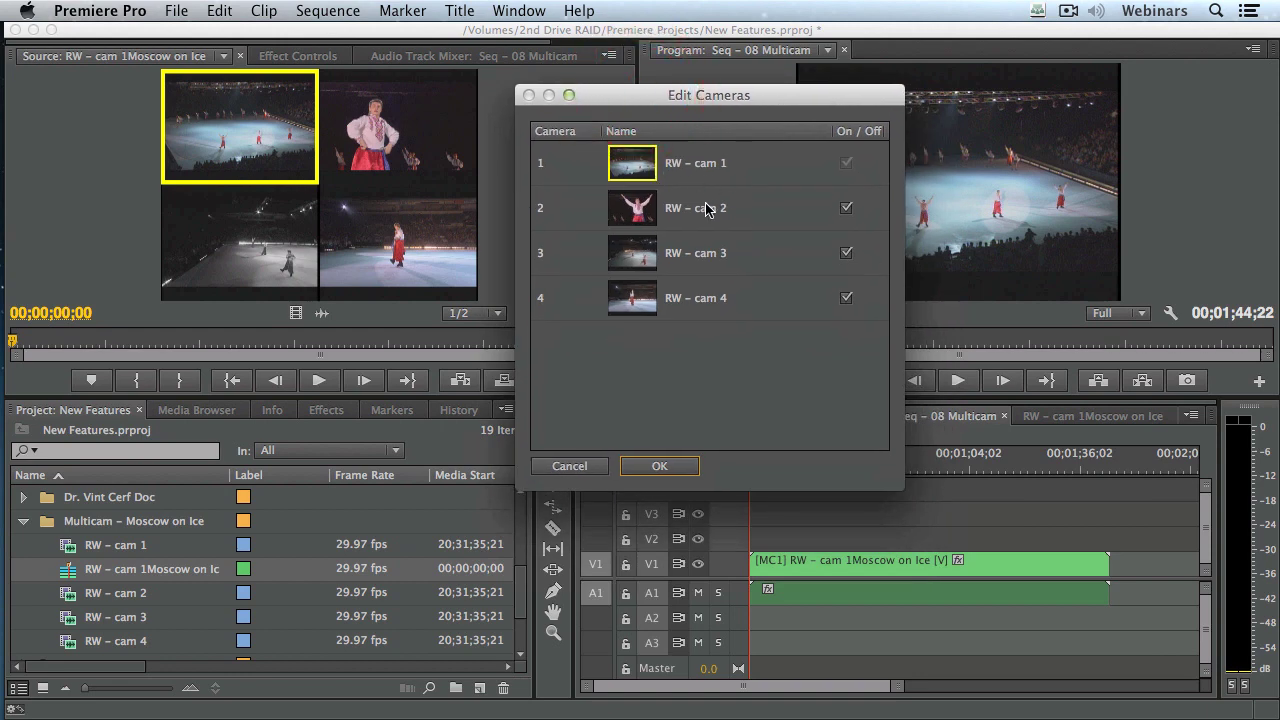
drag(690, 252, 710, 214)
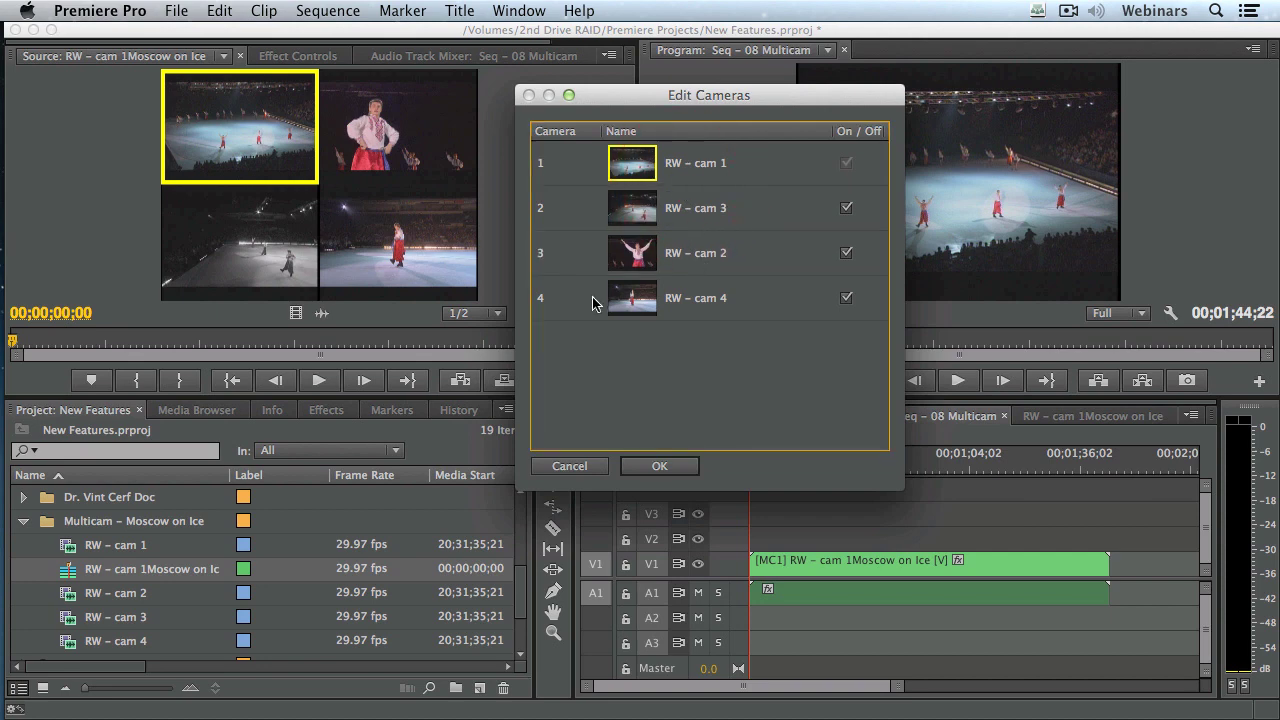
click(846, 298)
click(660, 467)
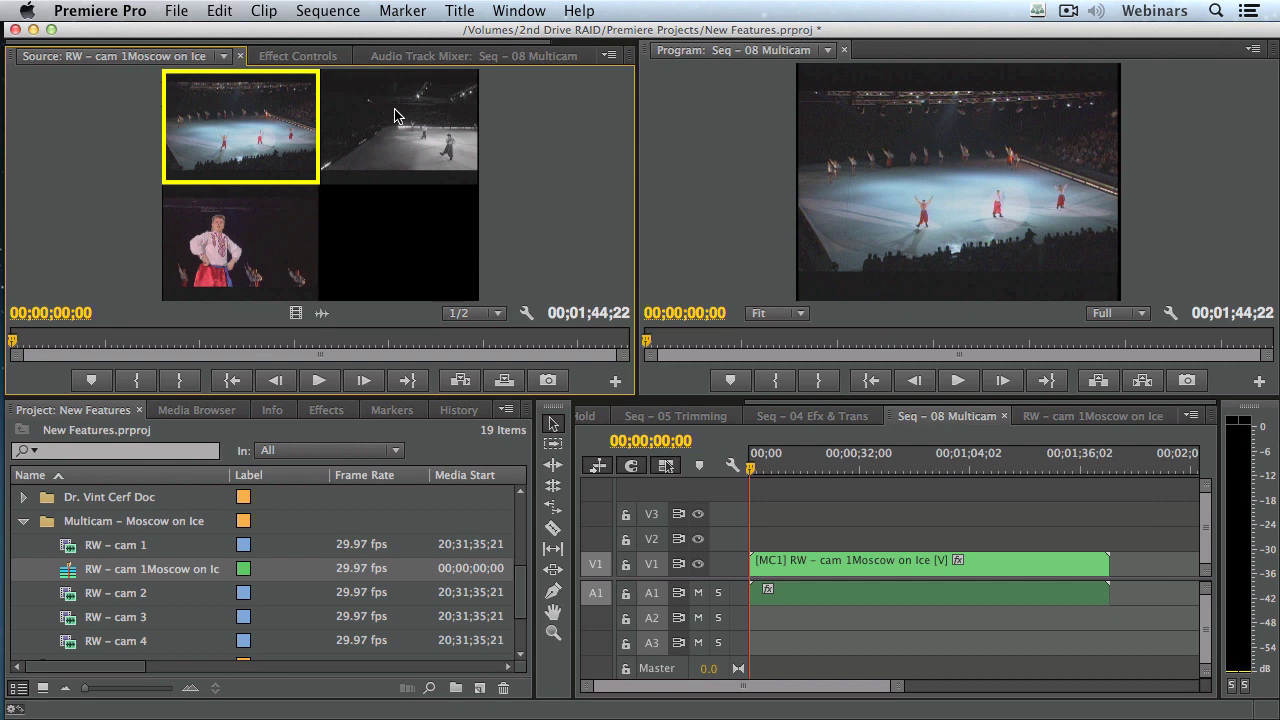
Edit the source clip's multicam cameras so RW – cam 4 is on and RW – cam 2 comes before RW – cam 3.
click(526, 314)
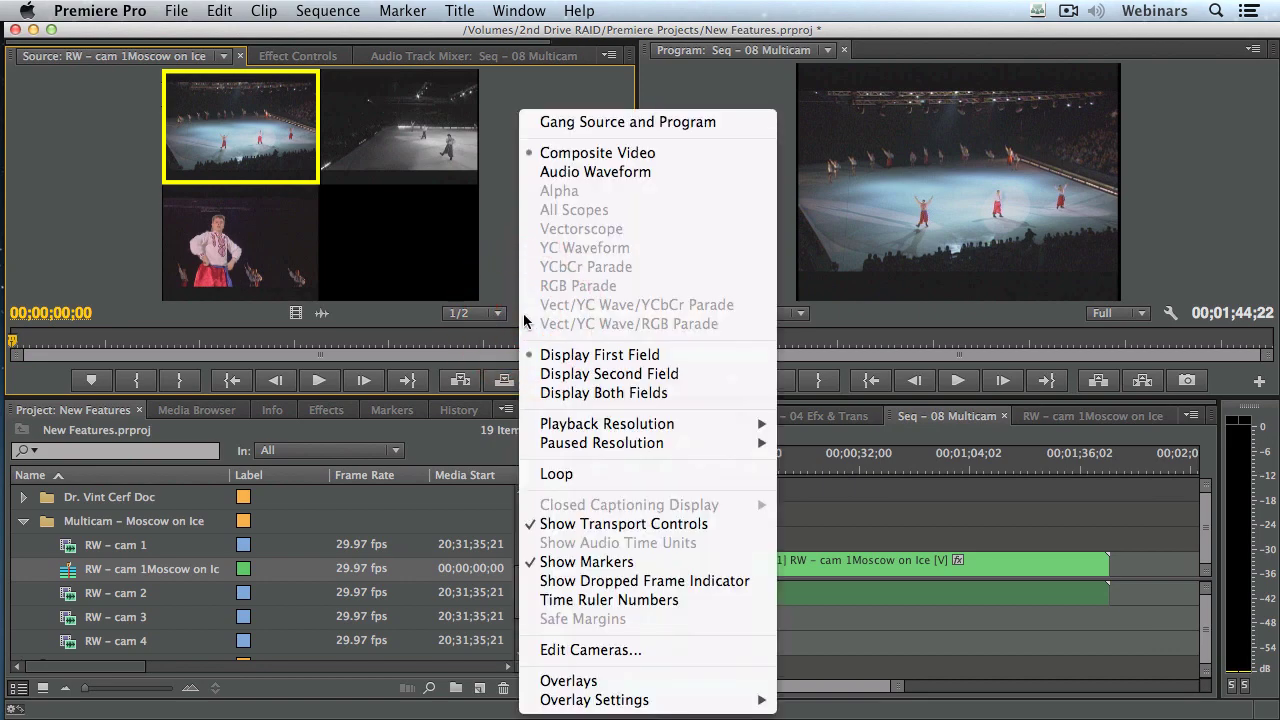
click(625, 650)
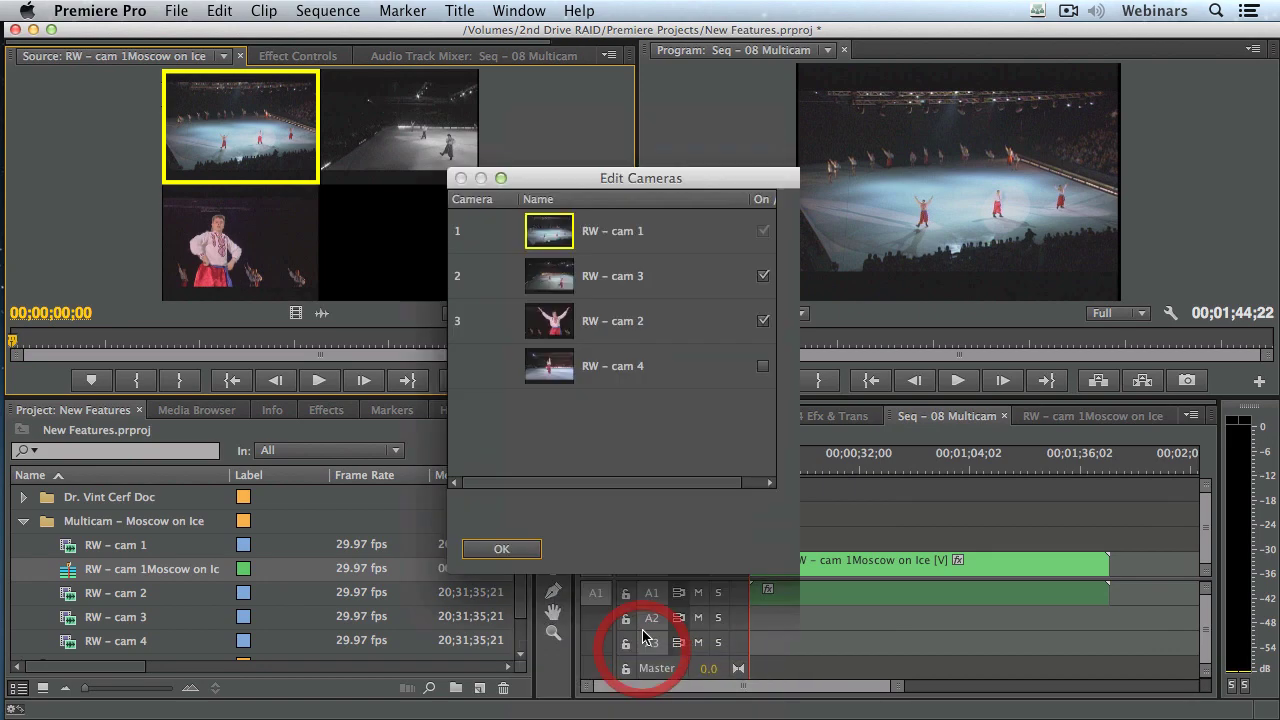
click(778, 381)
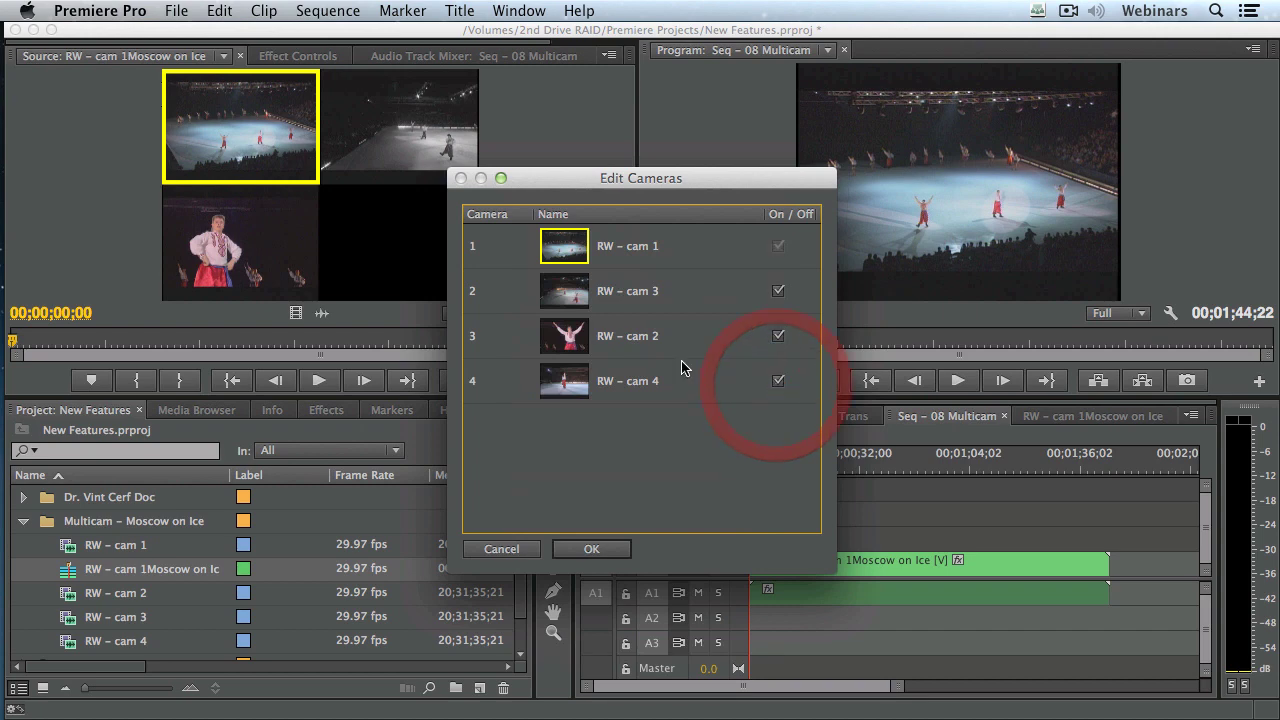
drag(610, 337, 605, 277)
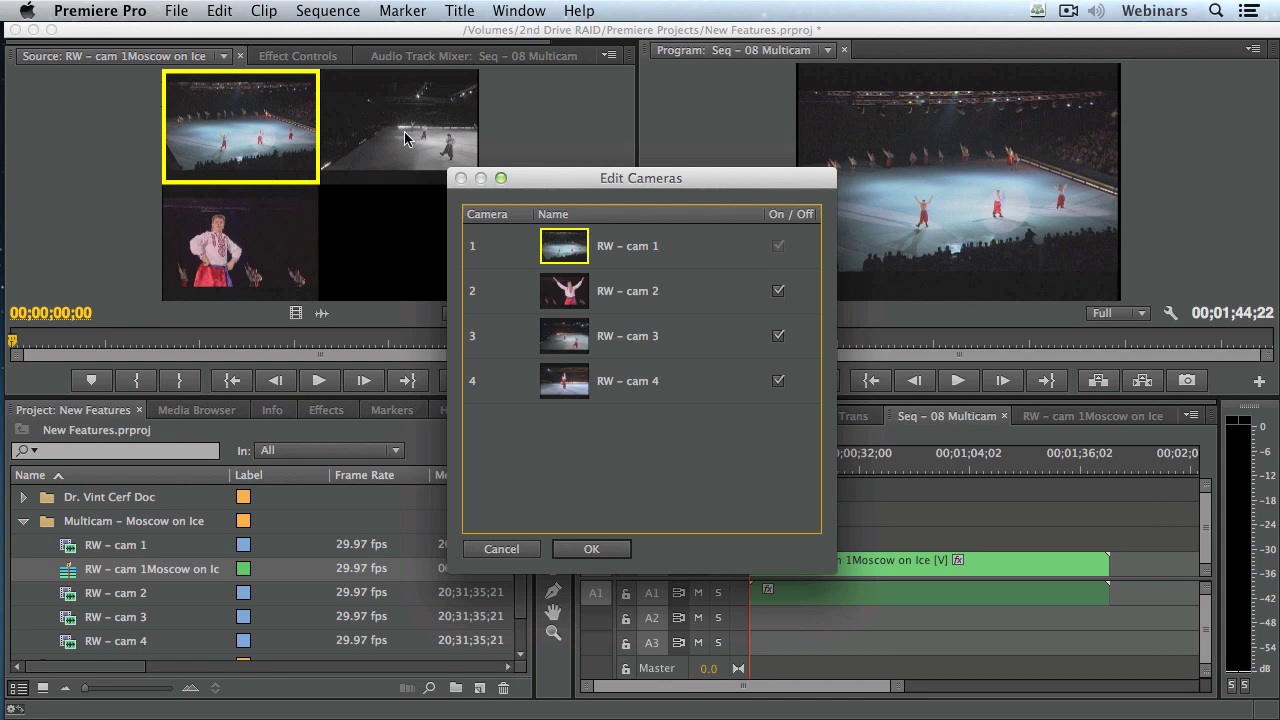
click(594, 552)
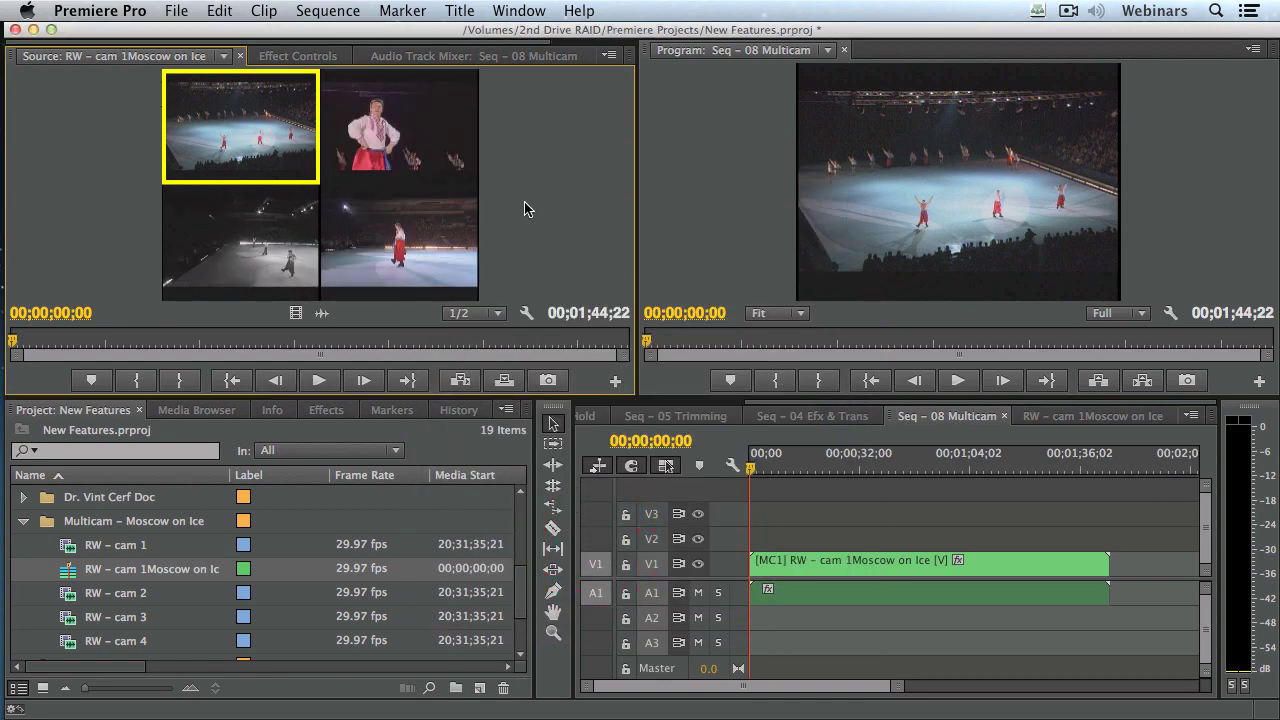
Switch the program view of Seq – 08 Multicam to the Multi-Camera display mode.
click(753, 476)
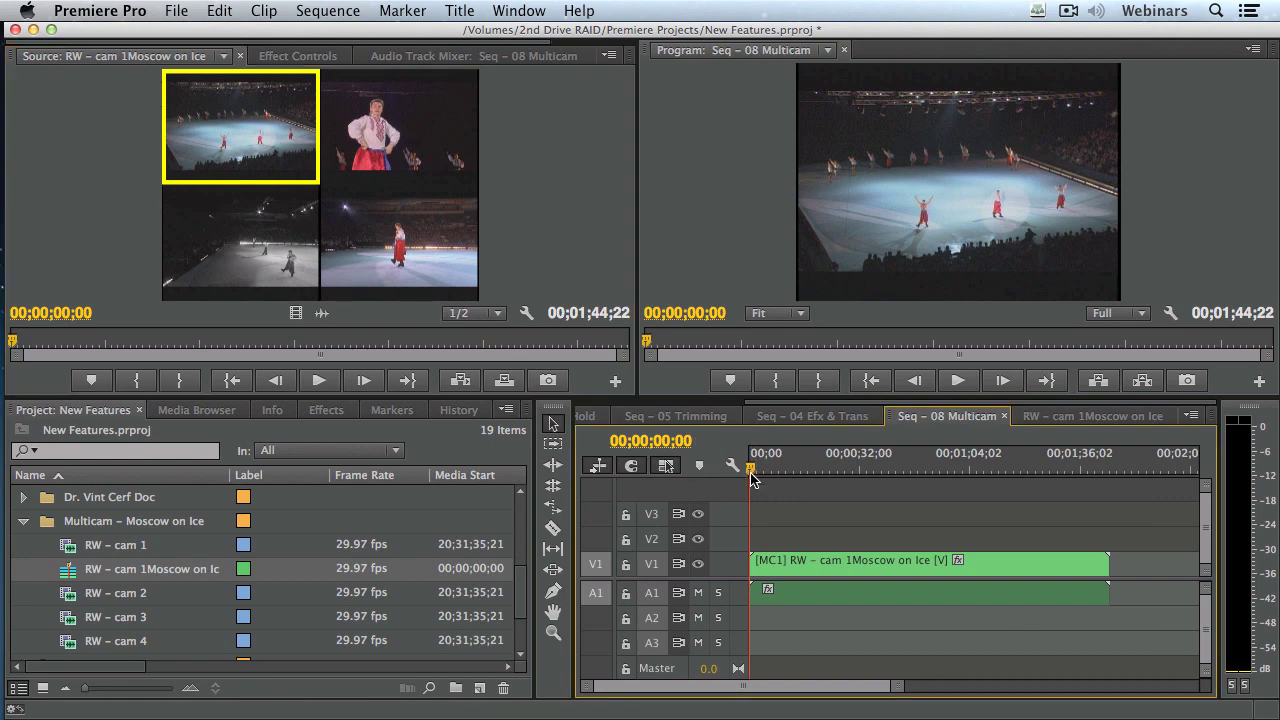
click(1168, 313)
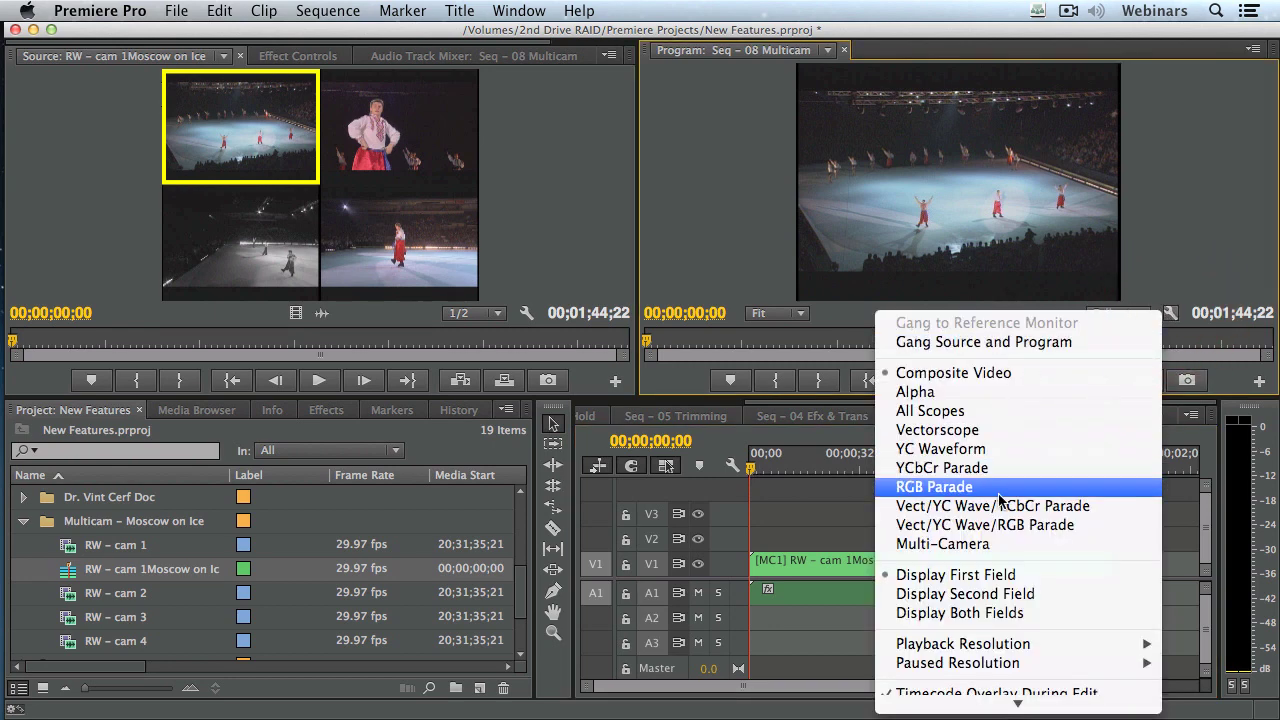
click(1020, 553)
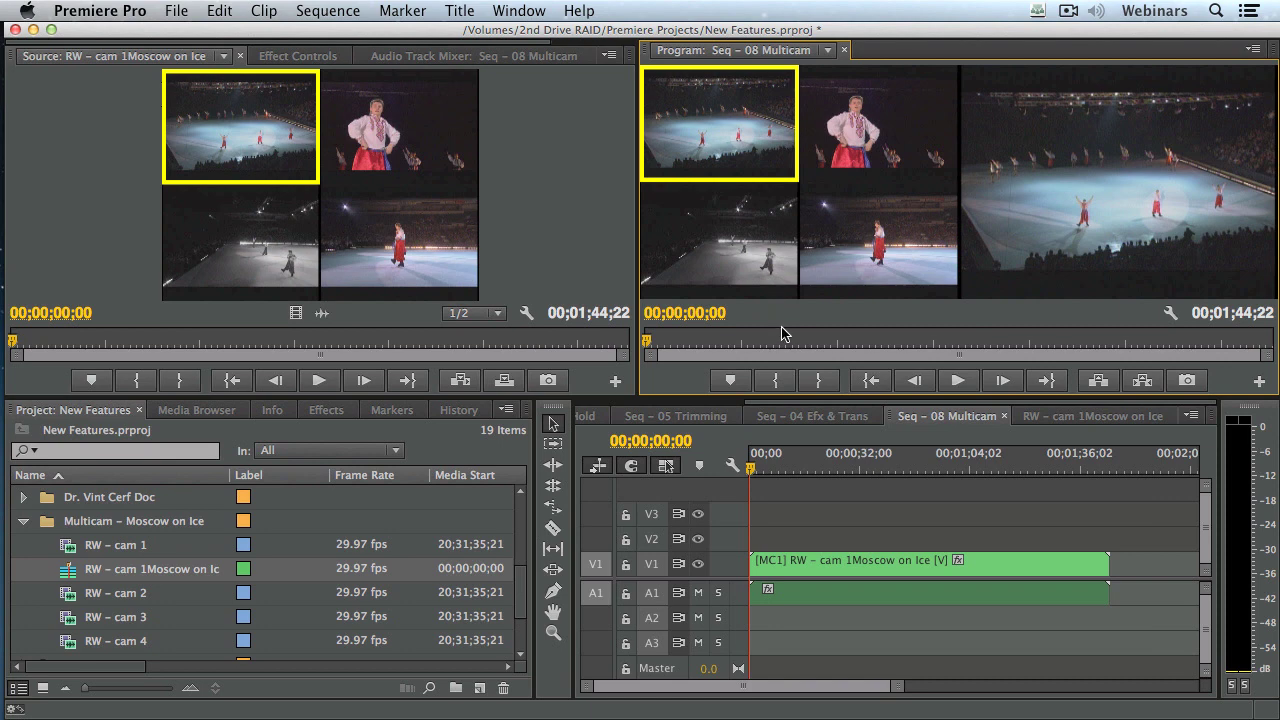
Play the sequence from the start, cutting live to cameras 2, 4, 1, 2 and 4, and stop playback at about 11 seconds.
key(space)
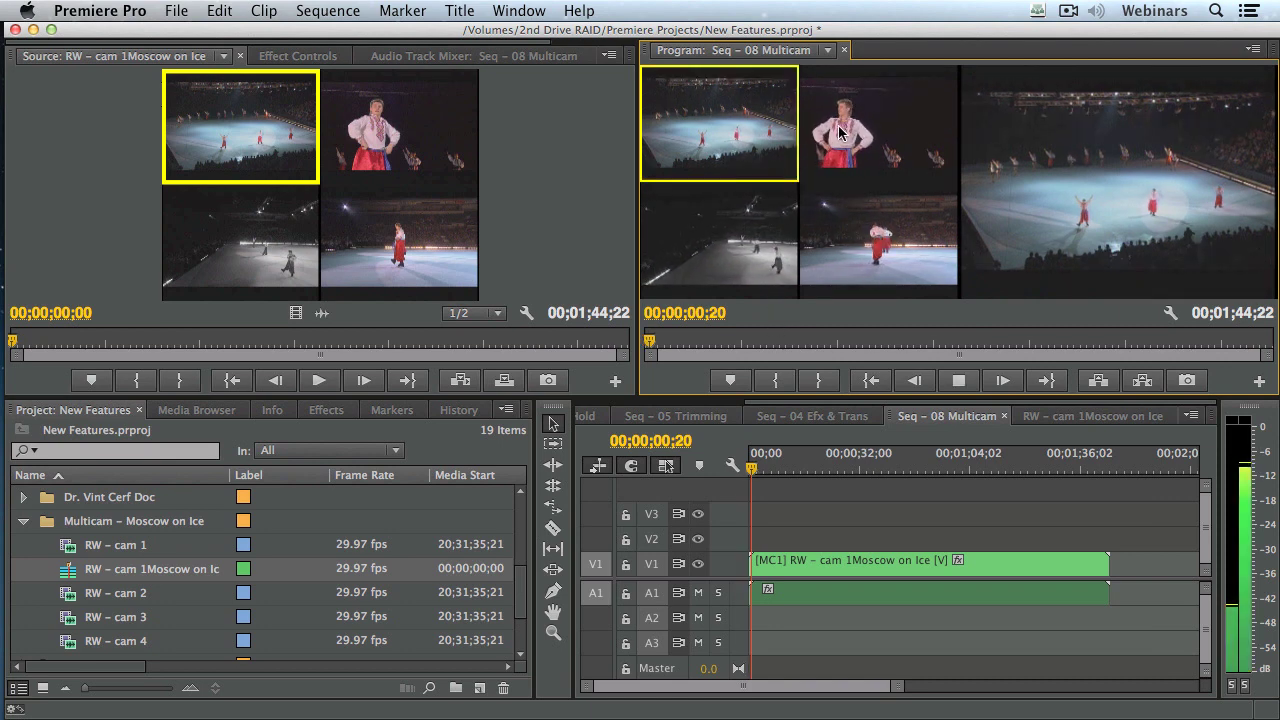
click(868, 140)
click(858, 238)
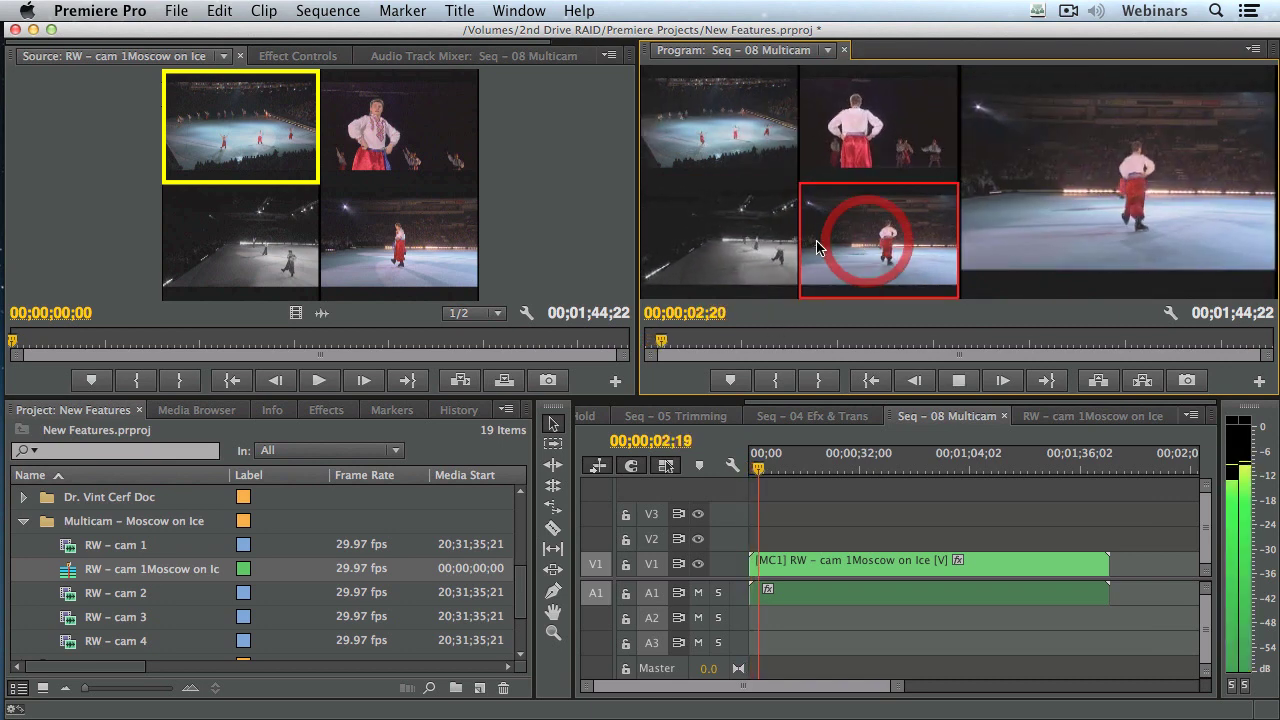
click(706, 130)
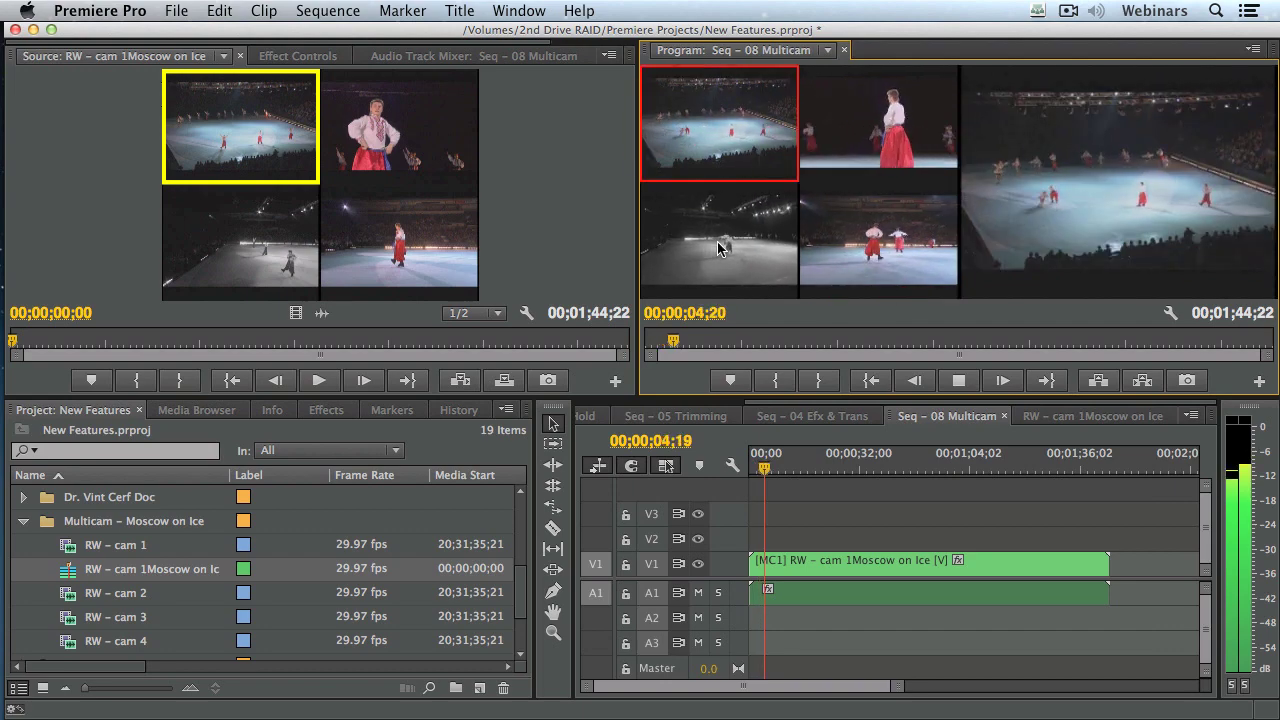
click(870, 130)
click(809, 255)
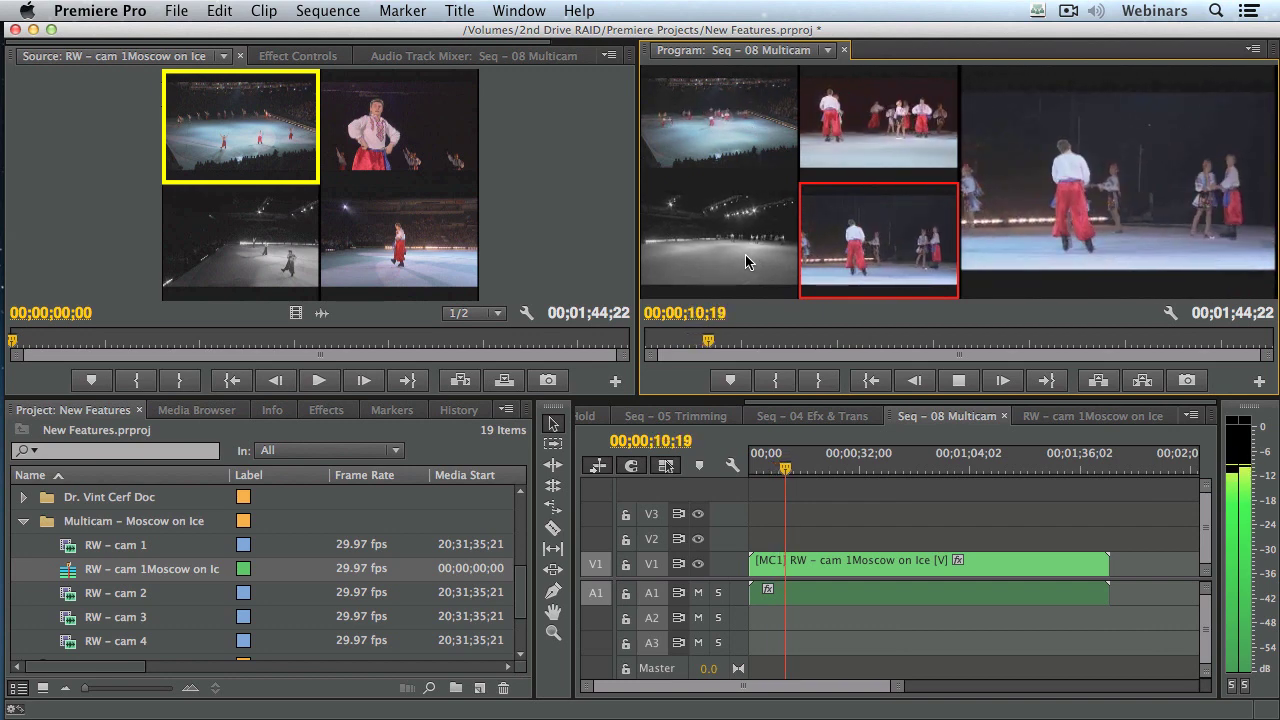
key(space)
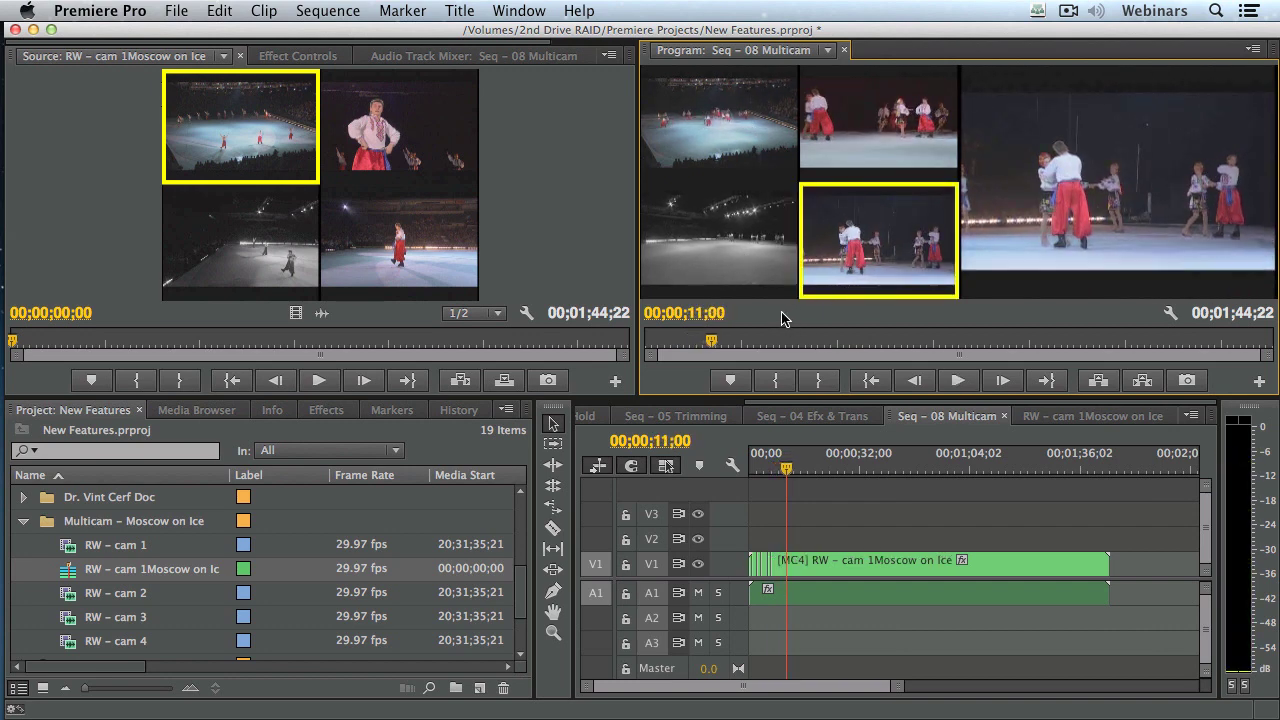